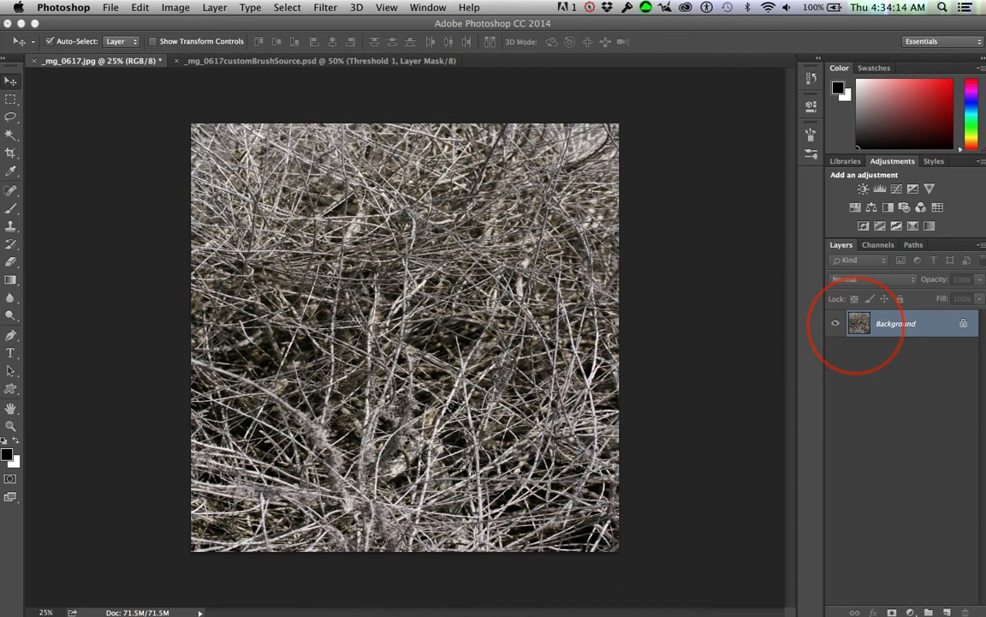
Rotate a duplicate of the Background layer 90° counterclockwise and set its blend mode to Difference
key("super+j")
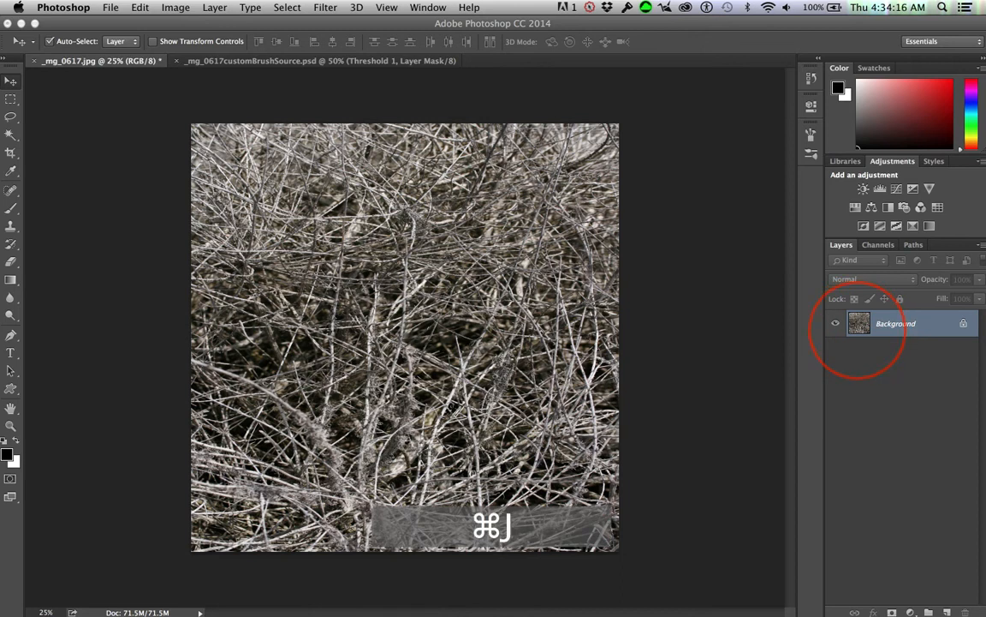
key("super+j")
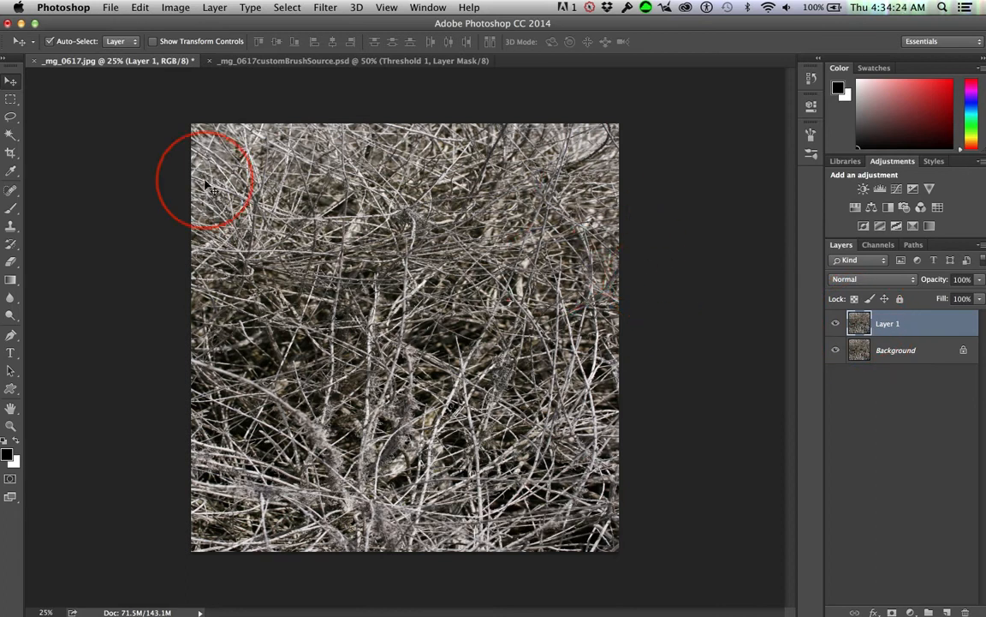
key("super+t")
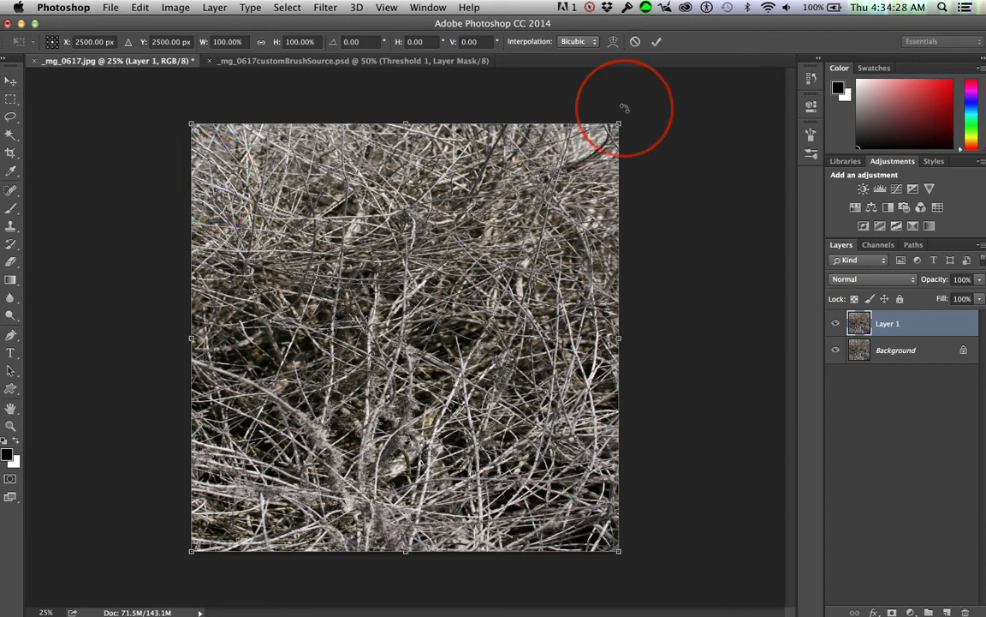
left_click_drag(625, 108, 188, 131)
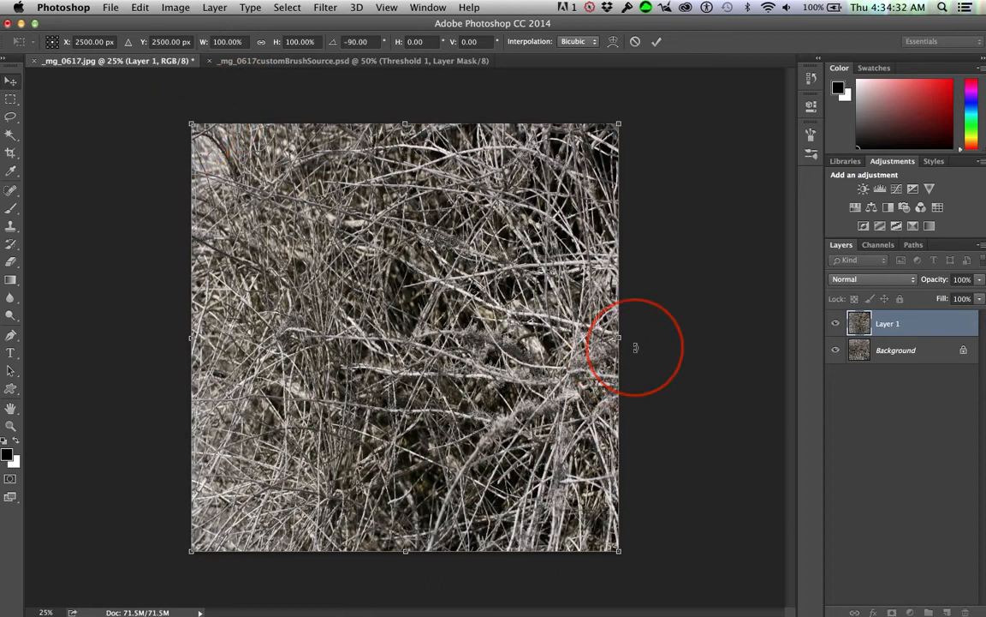
key("Return")
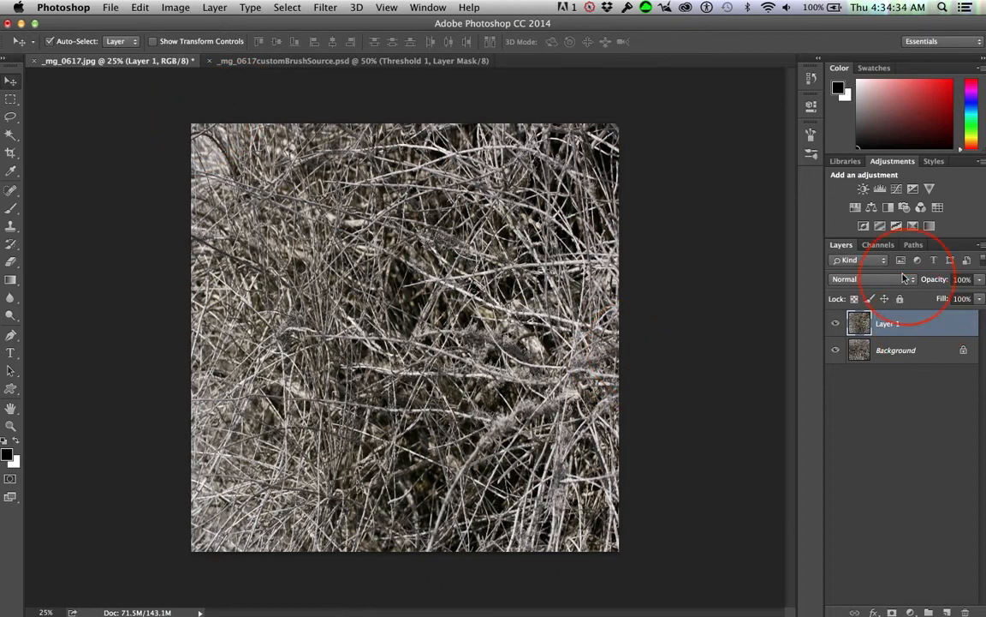
left_click(879, 283)
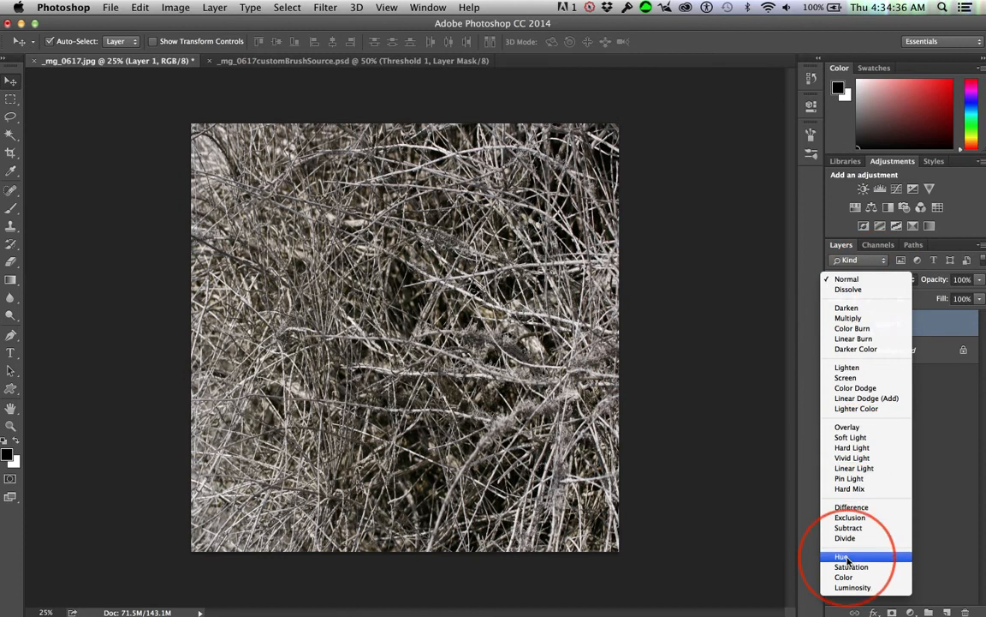
left_click(852, 507)
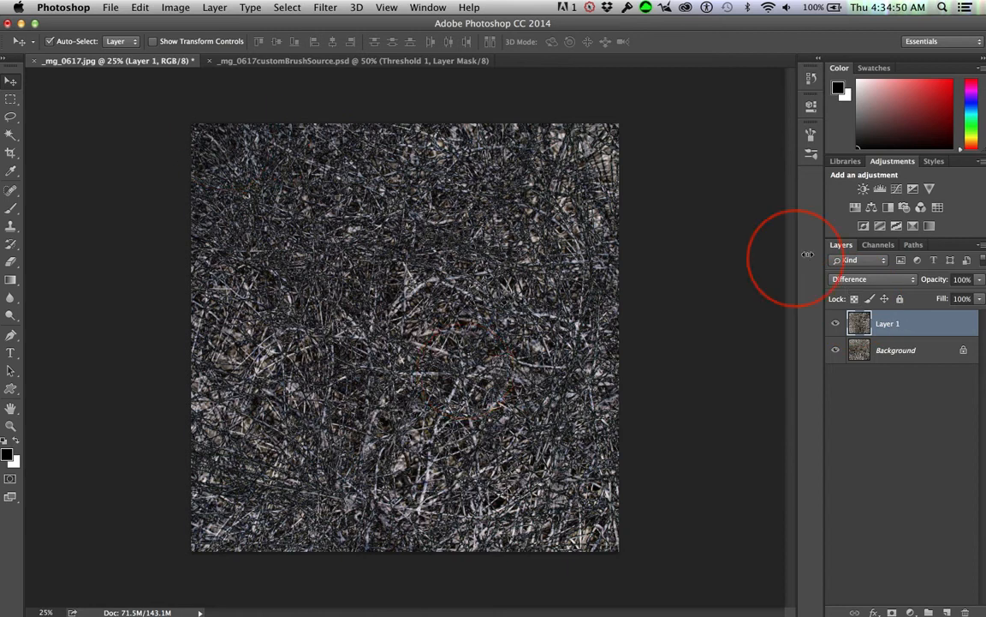
Add a Threshold adjustment layer on top and set its threshold level to 203
left_click(898, 227)
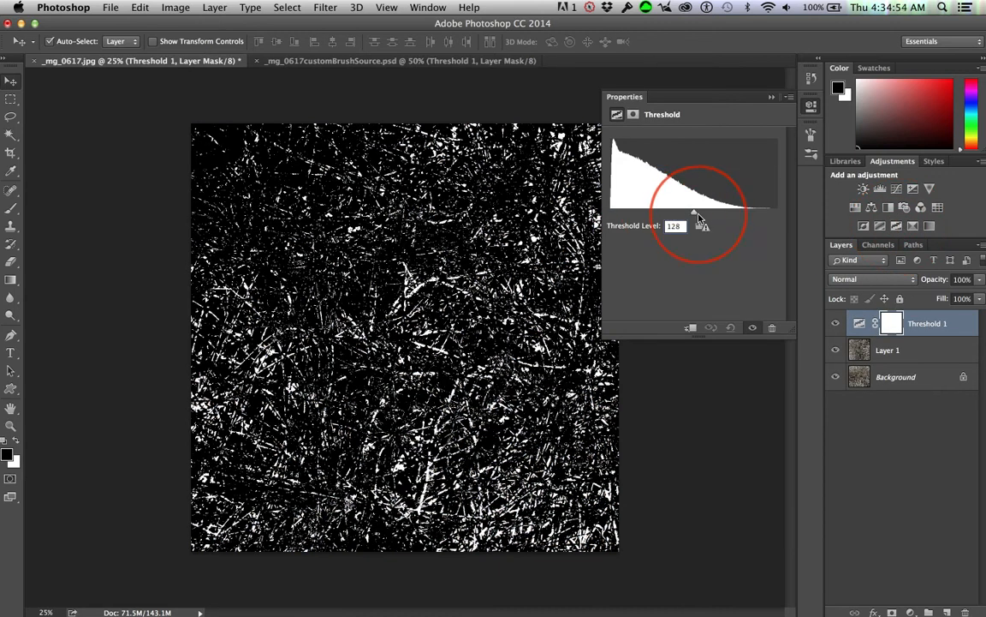
left_click_drag(696, 214, 740, 214)
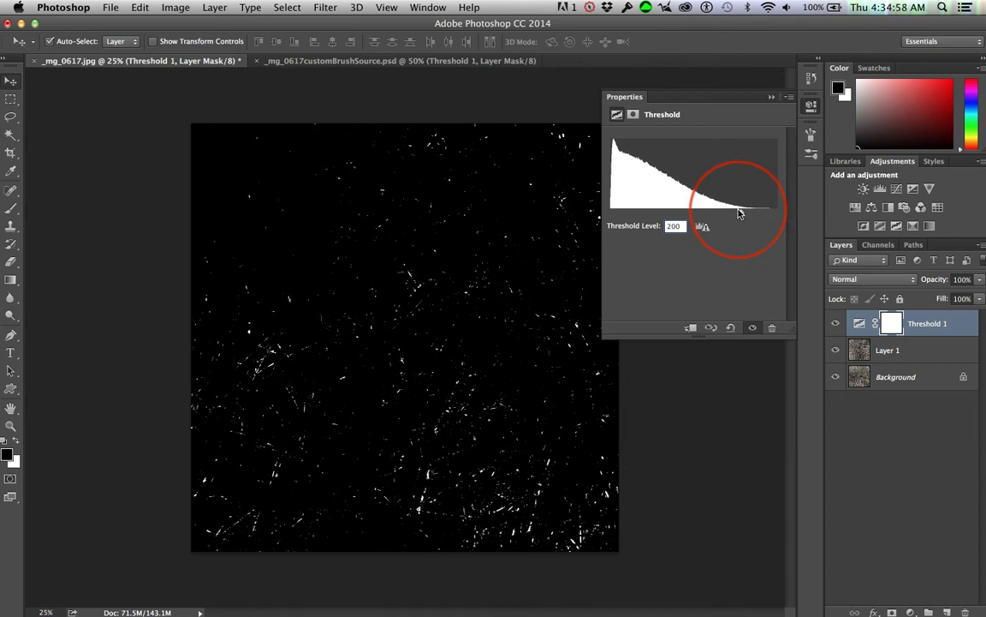
left_click(771, 100)
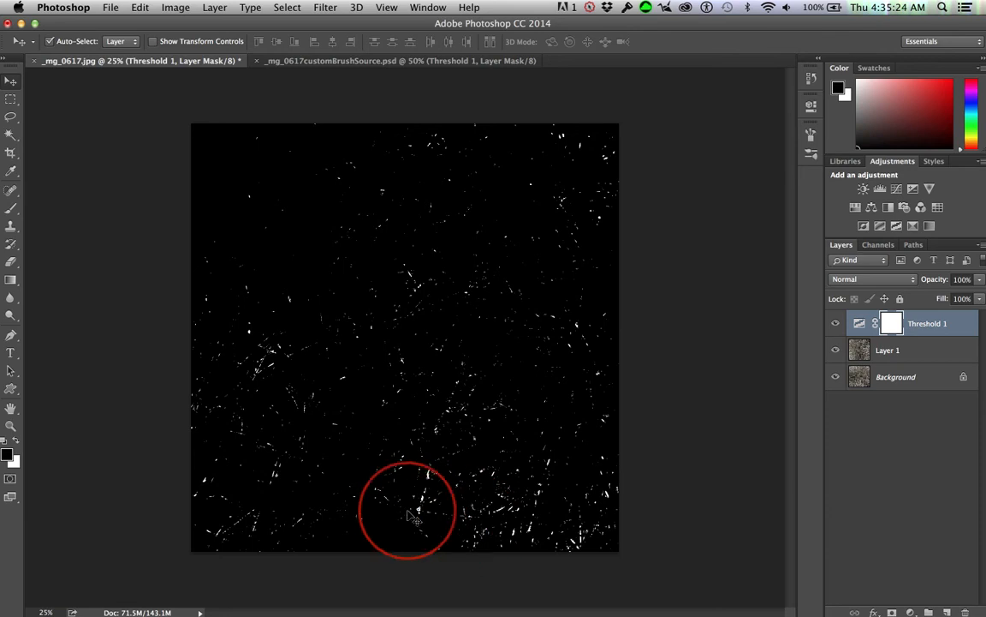
double_click(859, 324)
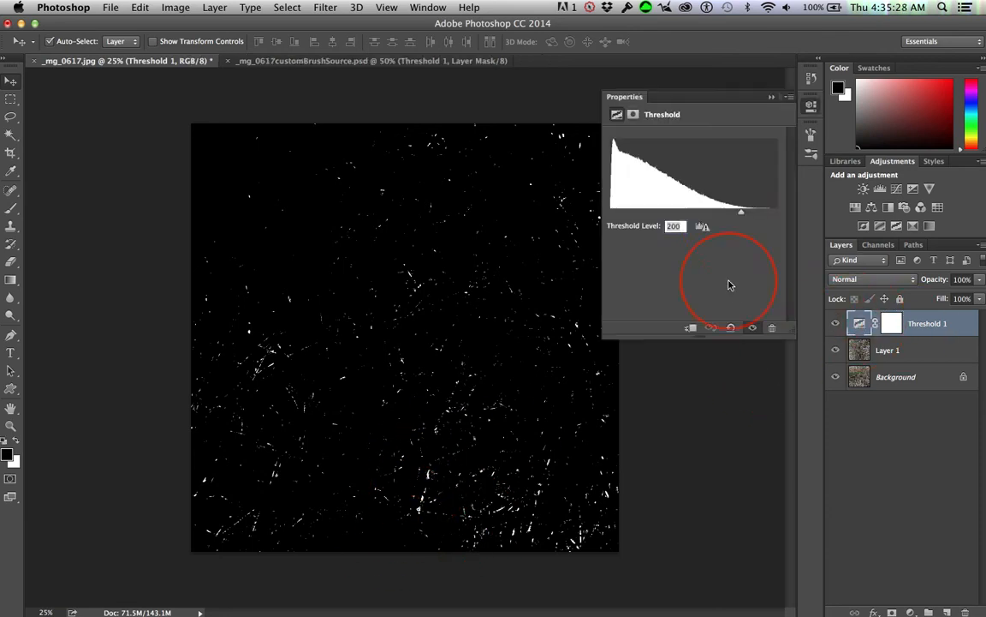
mouse_move(742, 216)
left_mouse_down()
mouse_move(755, 216)
mouse_move(733, 221)
mouse_move(745, 221)
left_mouse_up()
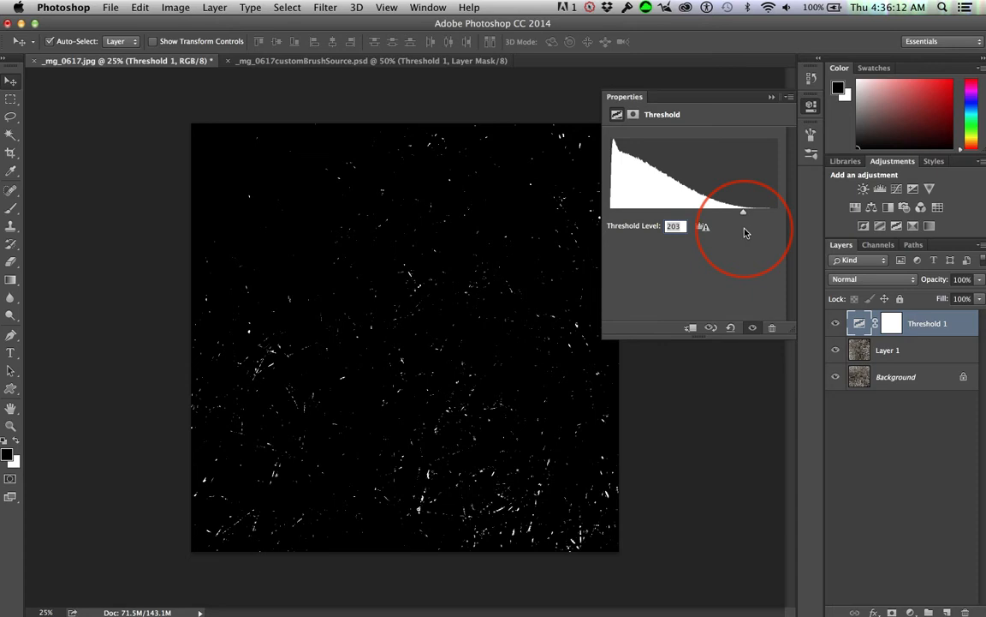
left_click(774, 98)
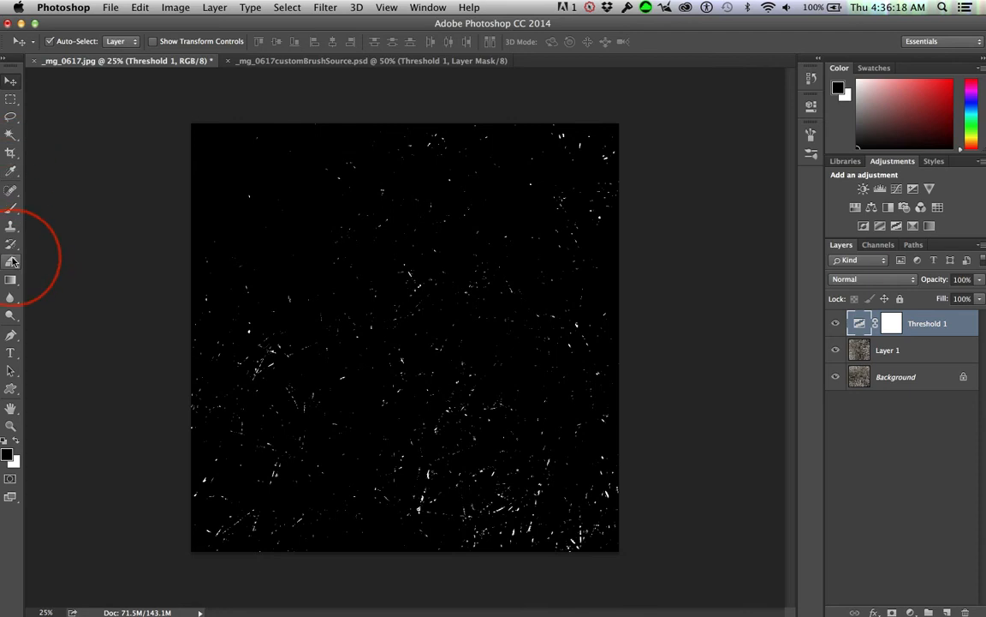
Activate the Brush tool and define the thresholded image as a brush preset named gb01
left_click(11, 212)
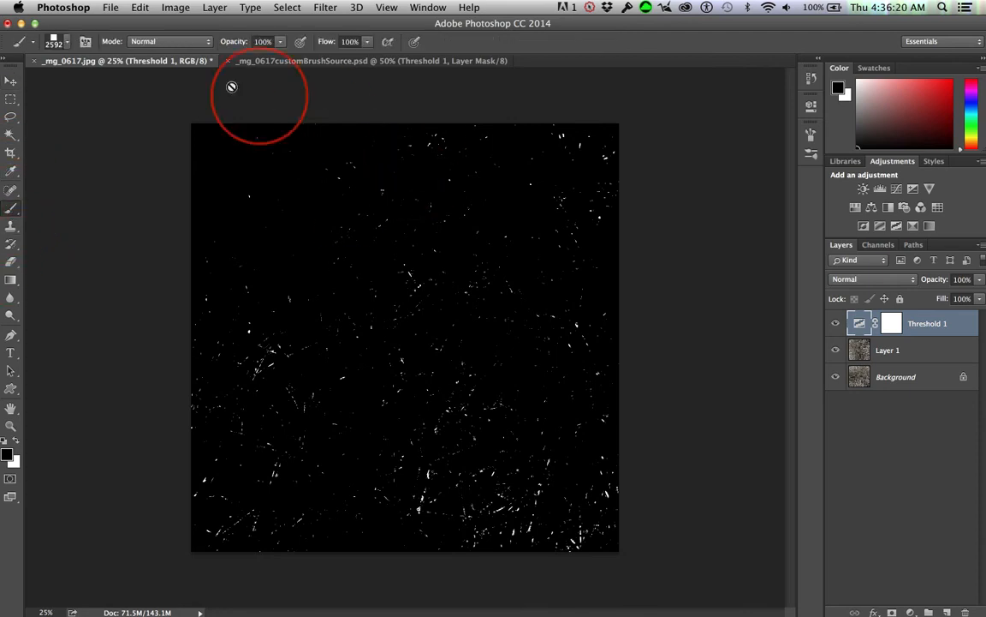
left_click(67, 43)
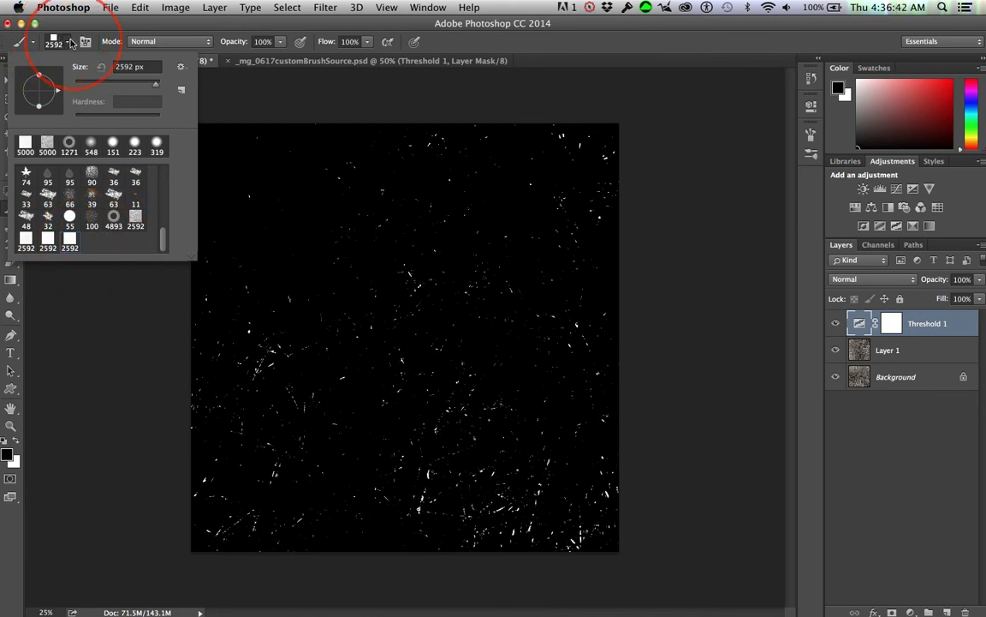
left_click(71, 42)
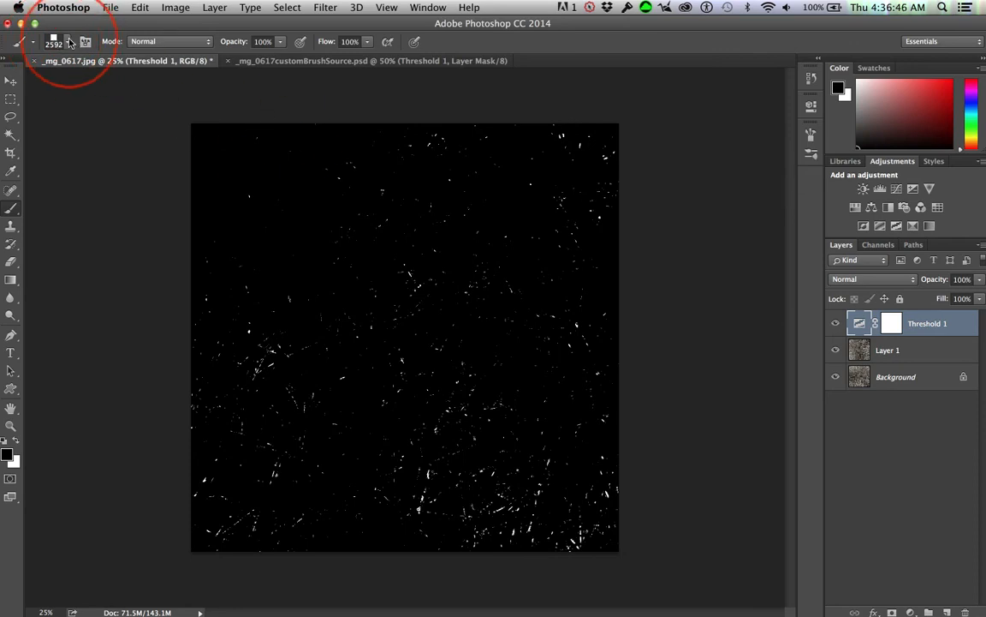
left_click(142, 8)
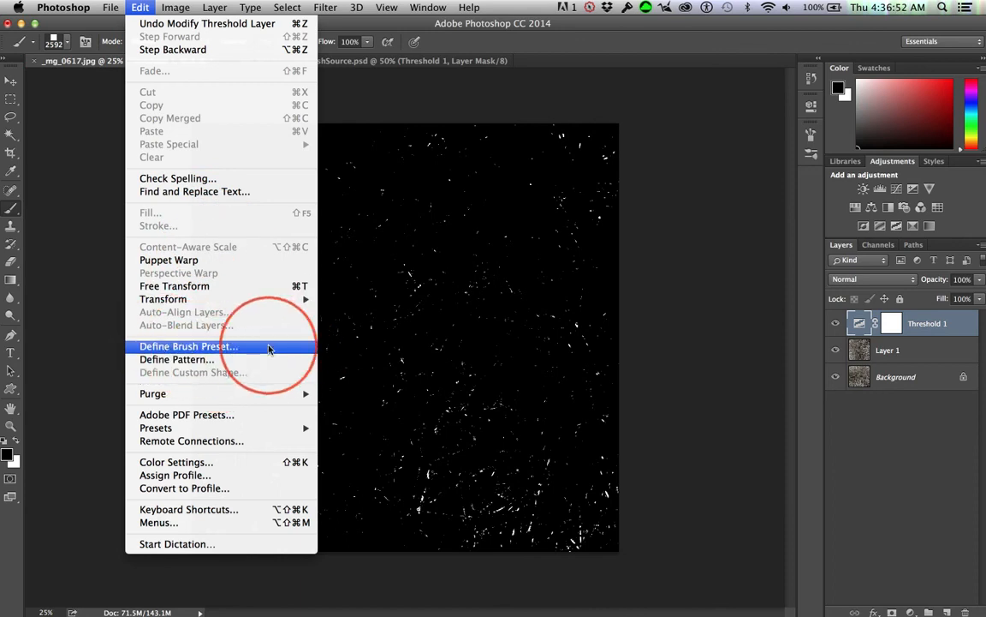
left_click(244, 348)
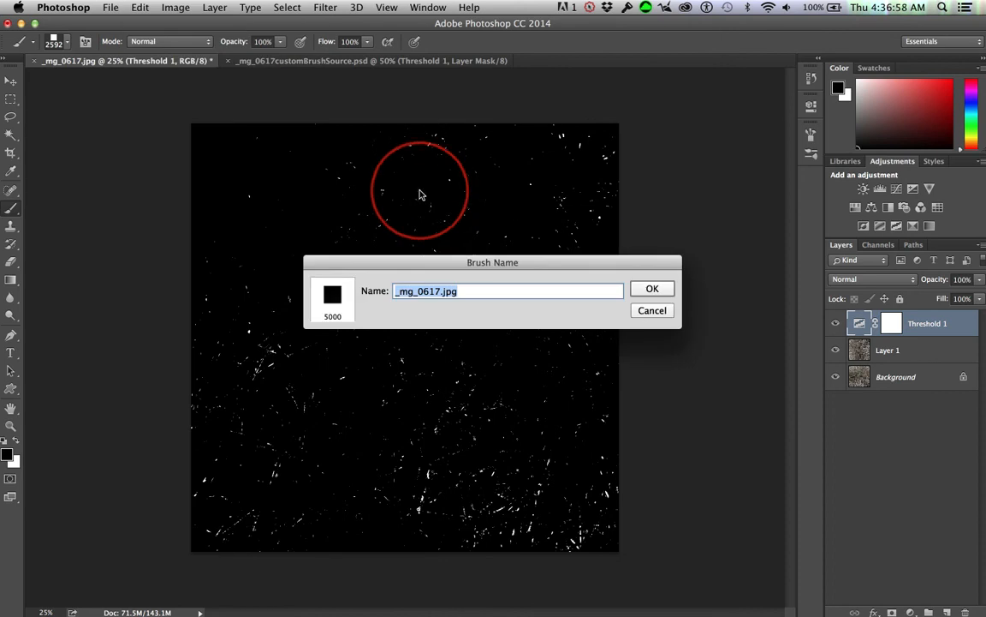
type("gb01")
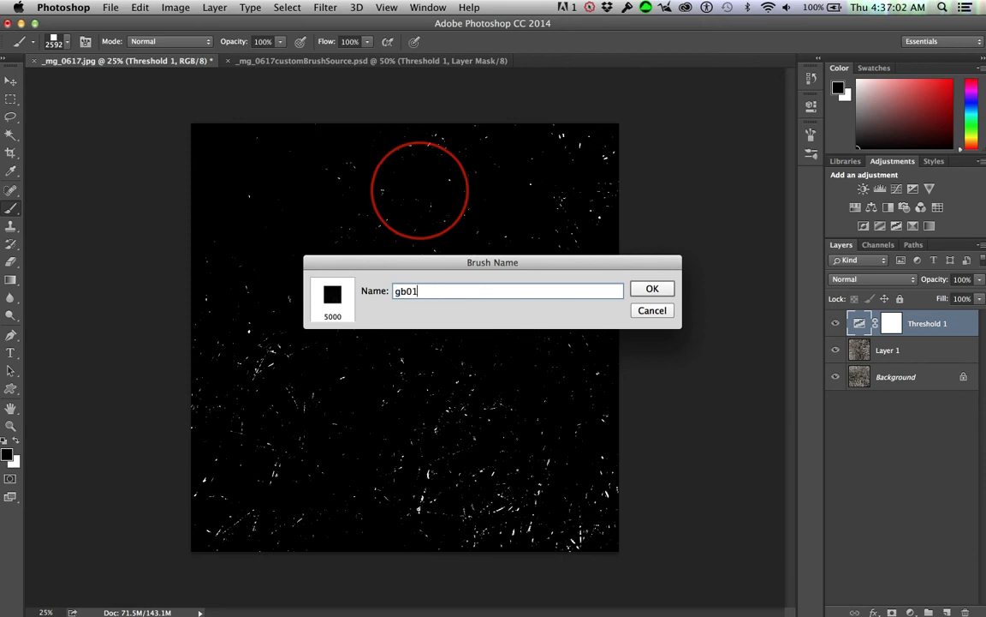
left_click(654, 290)
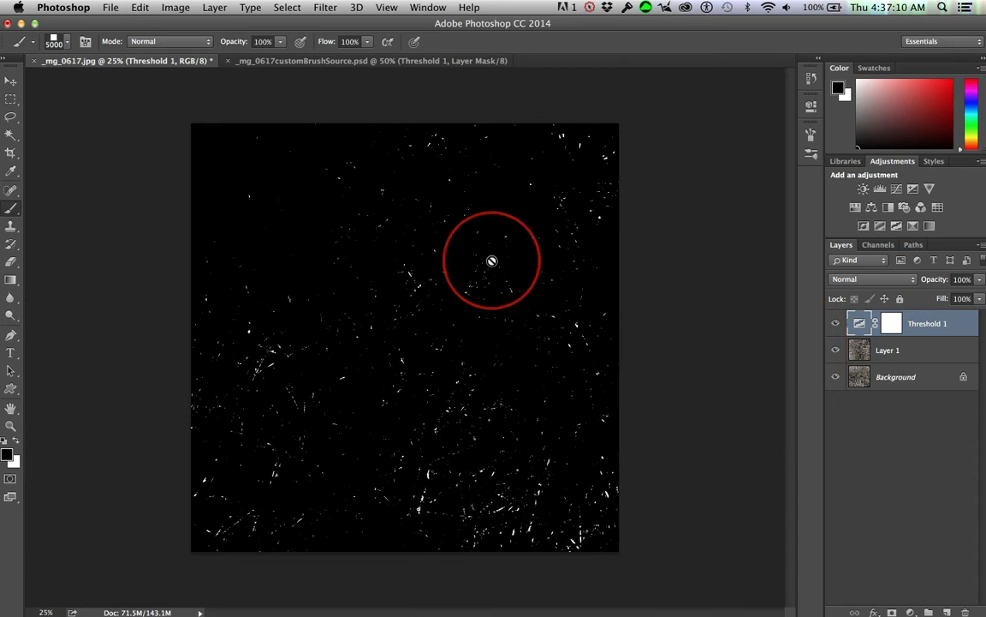
Hide the Threshold 1 layer and rotate Layer 1 another 90° counterclockwise
left_click(836, 324)
left_click(860, 352)
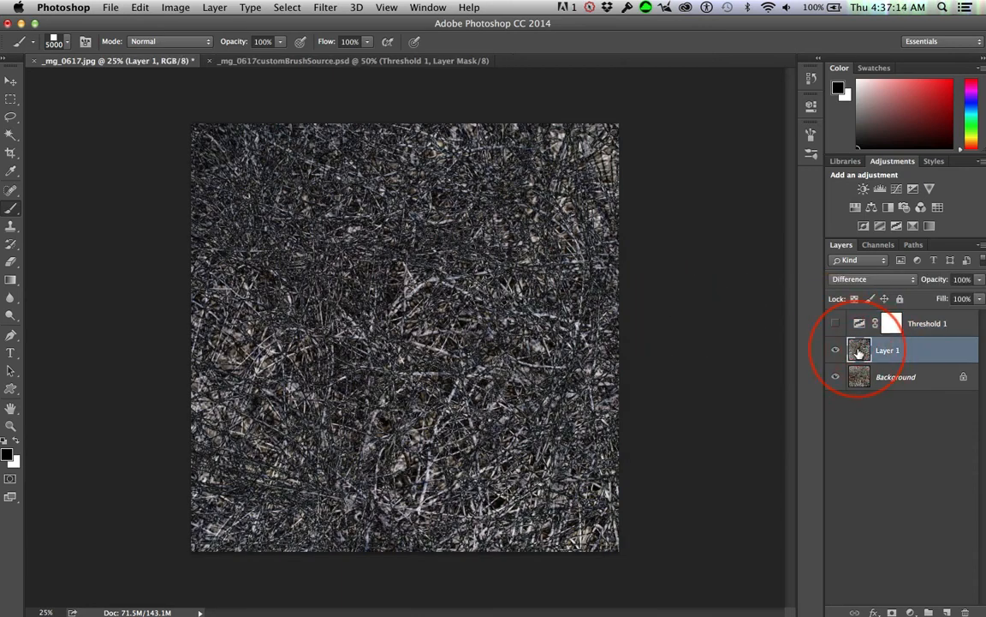
left_click_drag(859, 352, 535, 301)
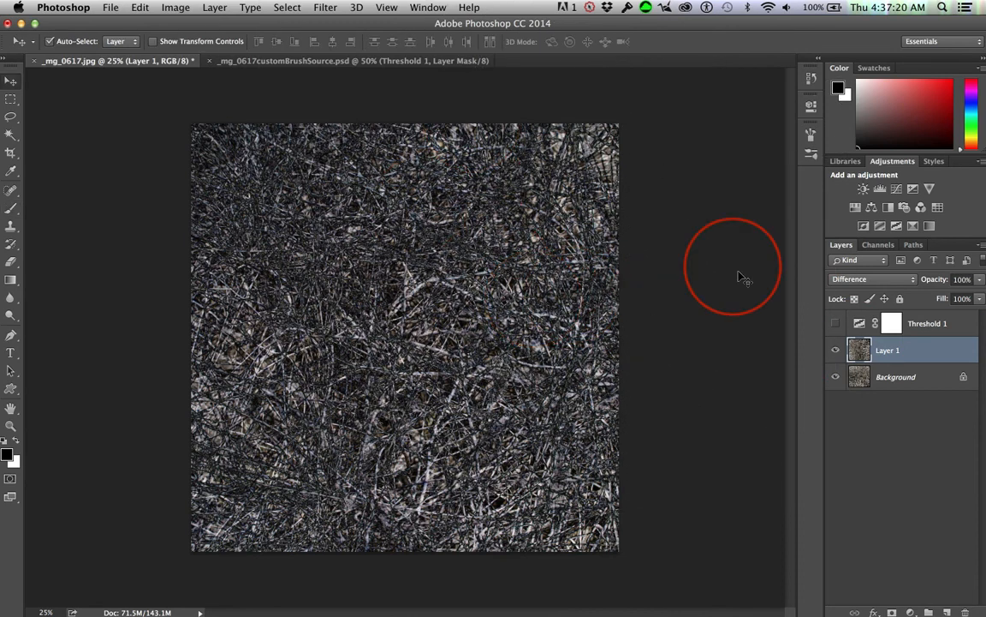
key("super+t")
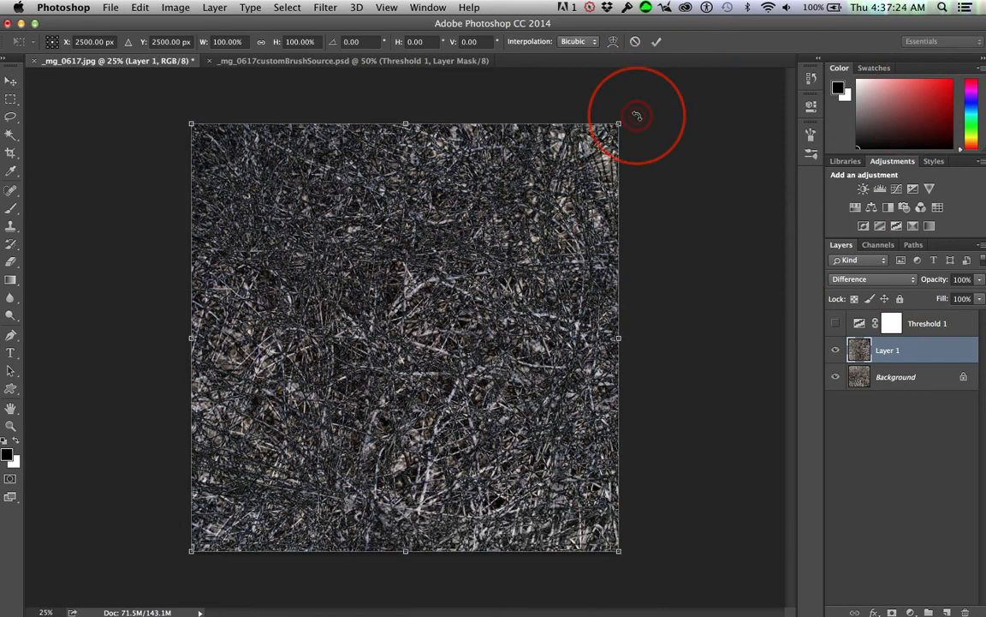
left_click_drag(634, 105, 210, 133)
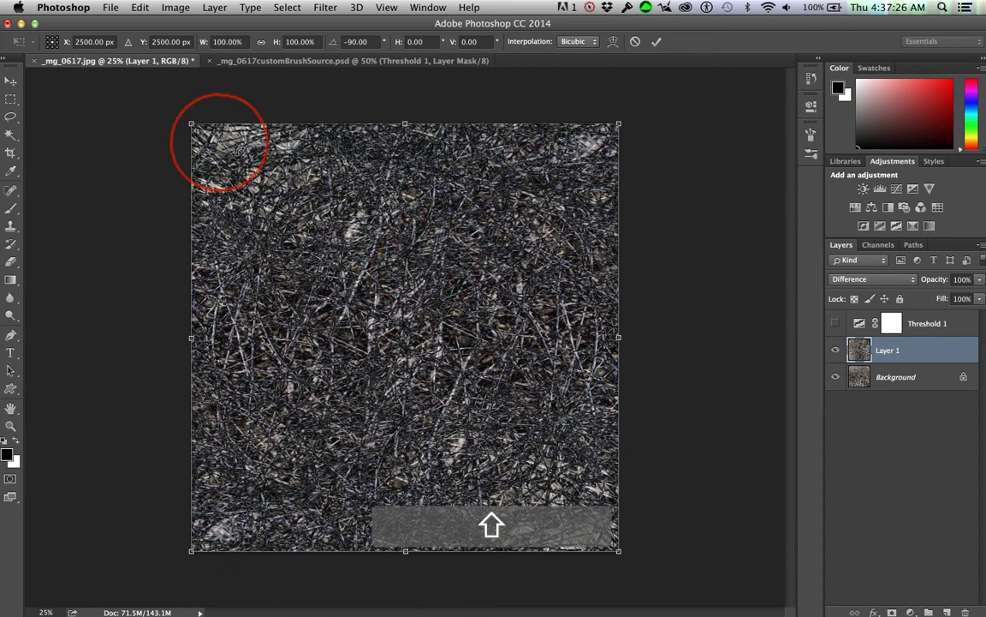
double_click(428, 268)
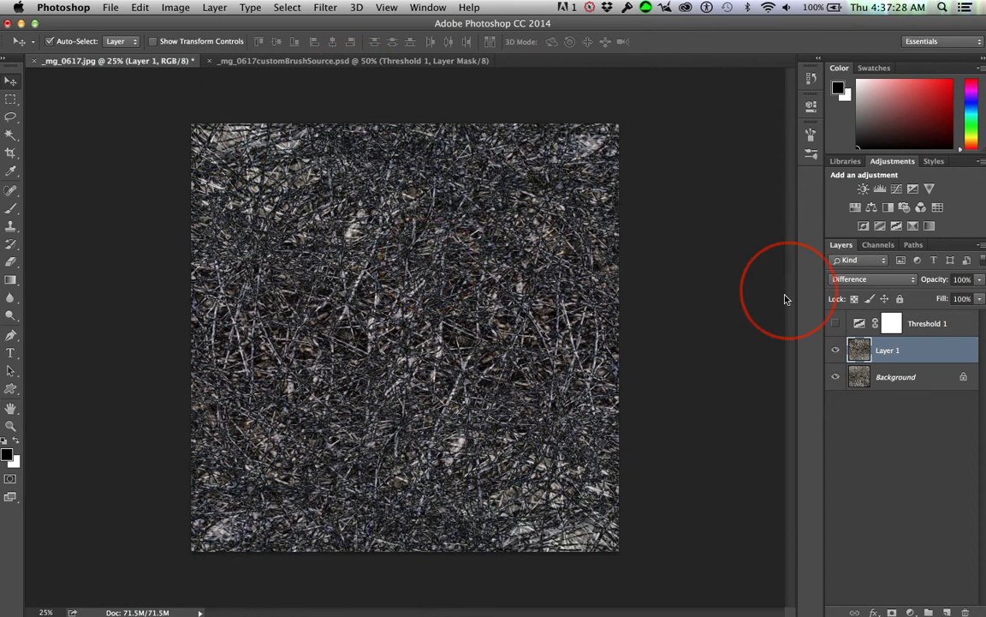
Show the Threshold 1 layer again and set its threshold level to 212
left_click(835, 323)
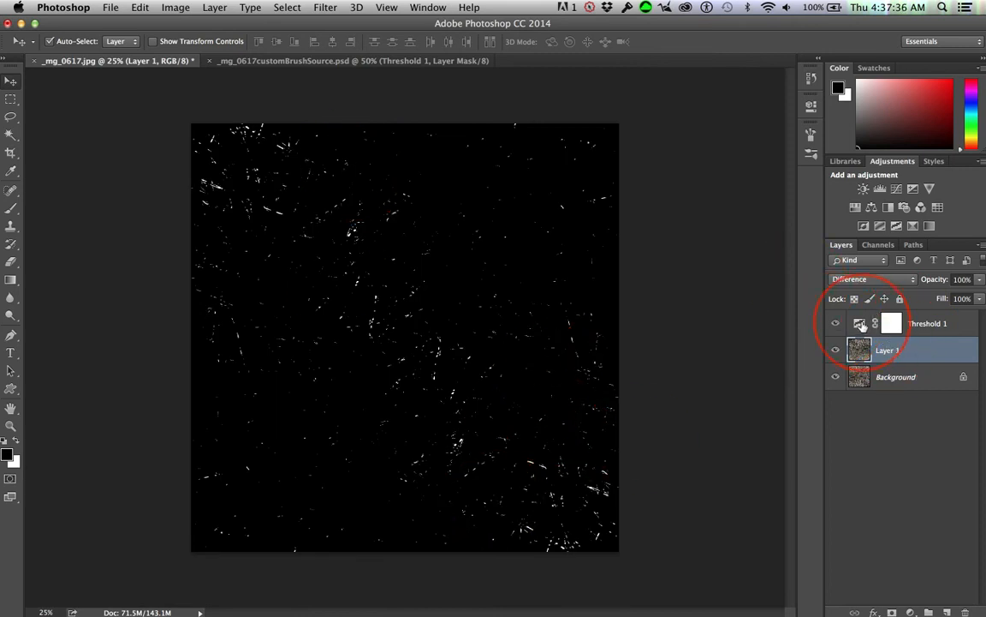
double_click(860, 326)
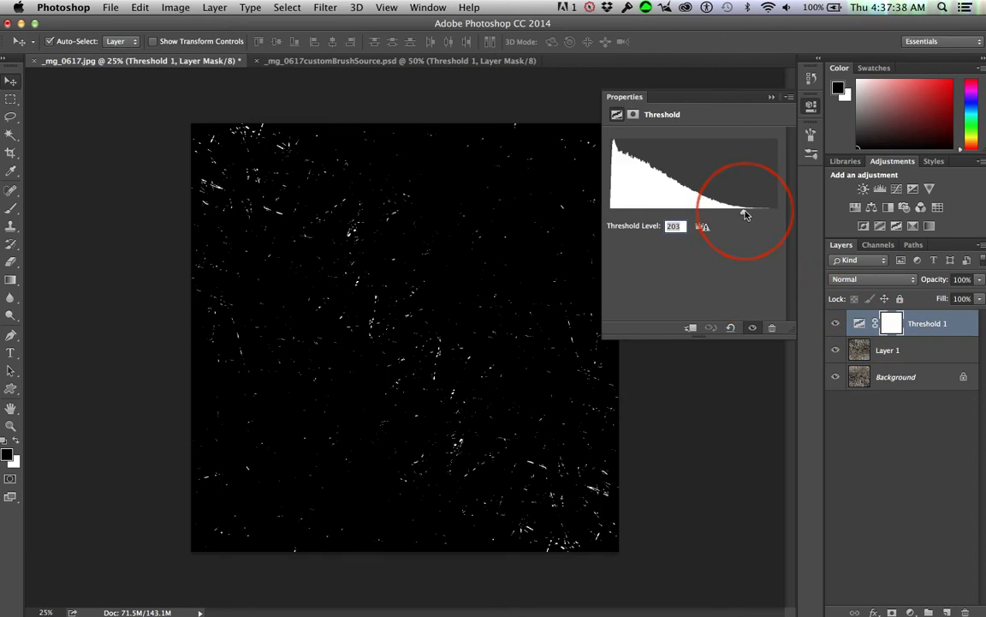
left_click_drag(744, 216, 749, 216)
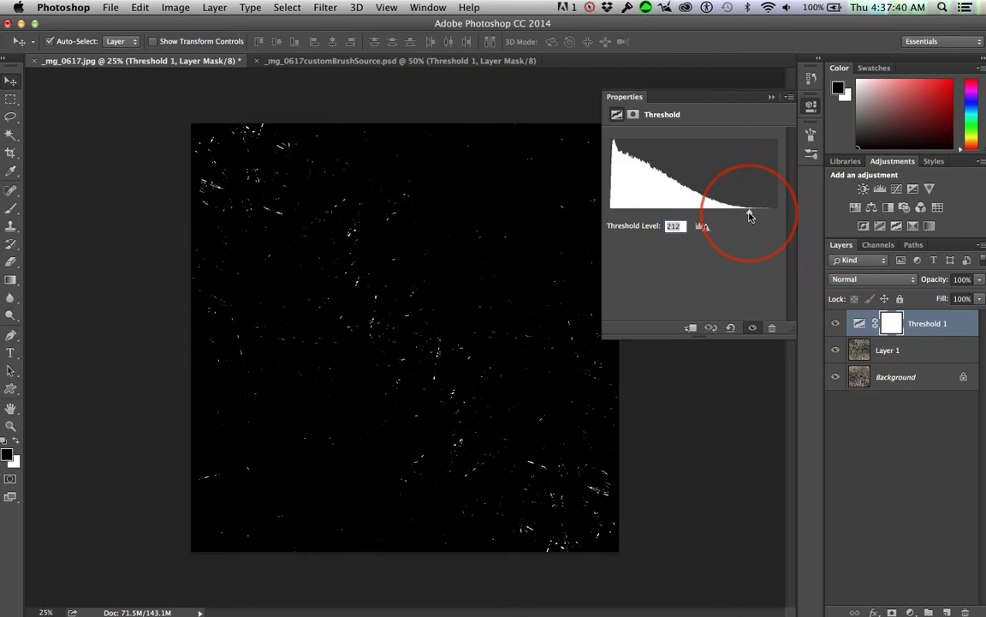
left_click(771, 97)
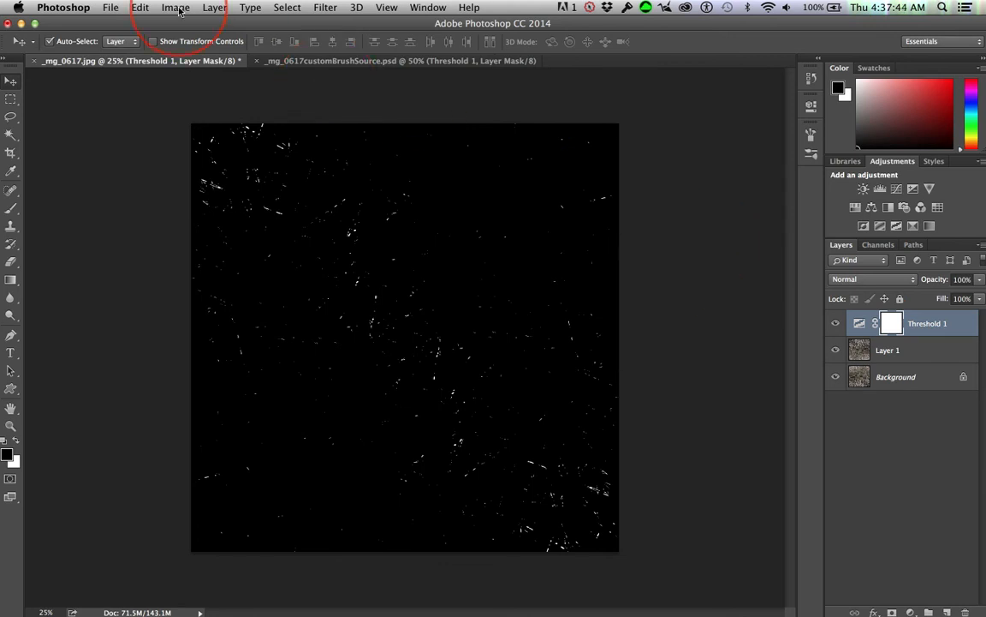
left_click(140, 8)
mouse_move(282, 403)
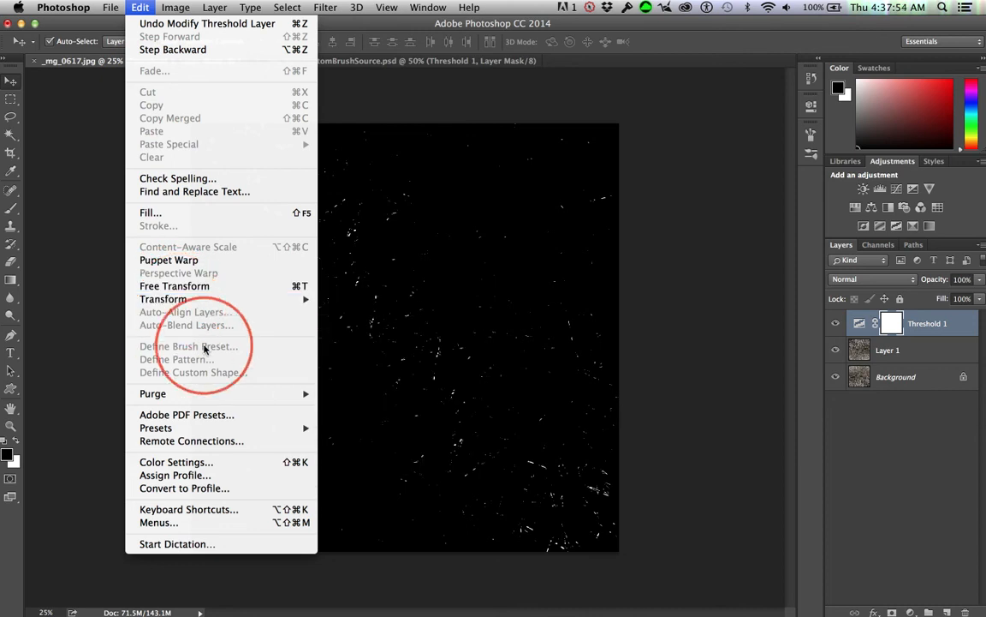
left_click(701, 402)
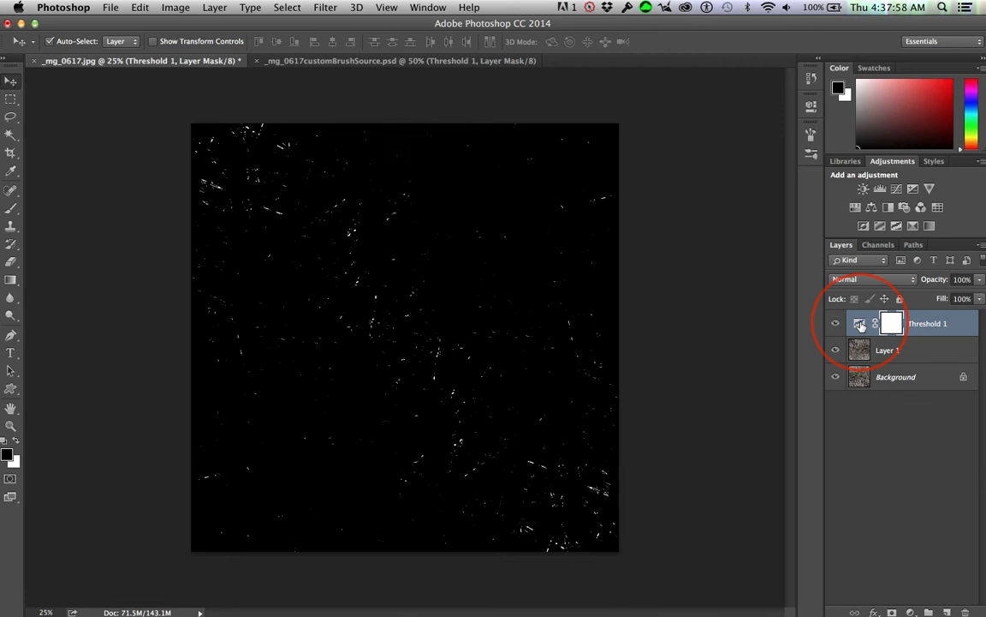
left_click(140, 8)
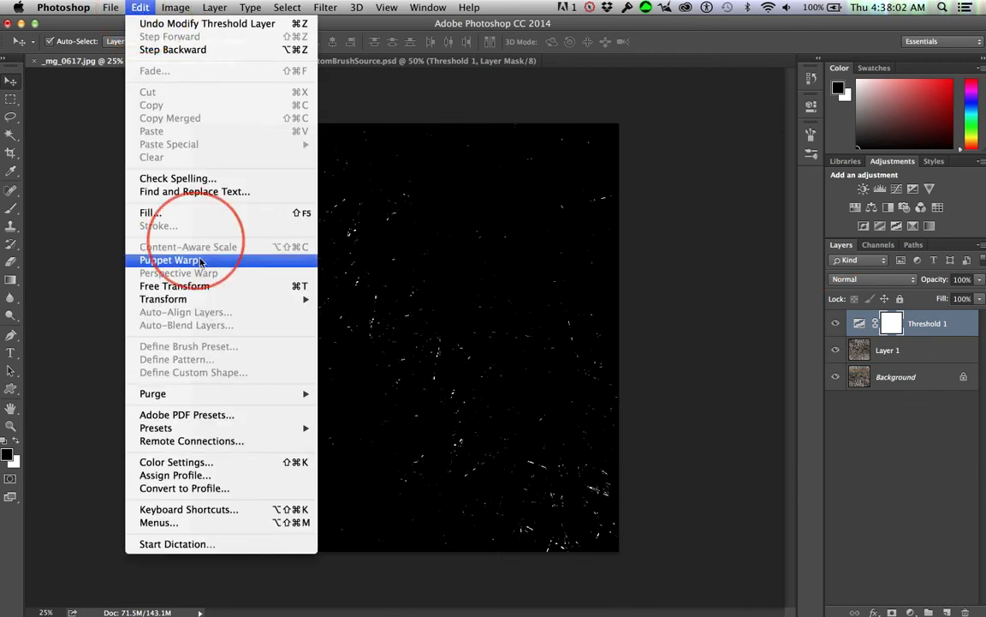
left_click(673, 314)
left_click(893, 322)
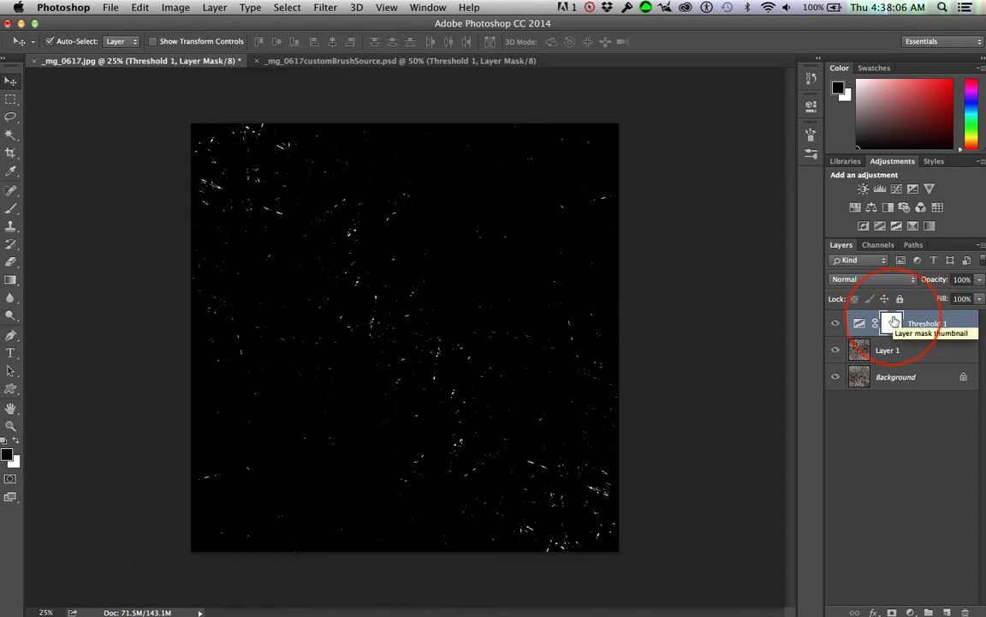
Stamp all visible layers into a new layer above Threshold 1 and define it as a brush preset named gb02
key("alt+shift+super+e")
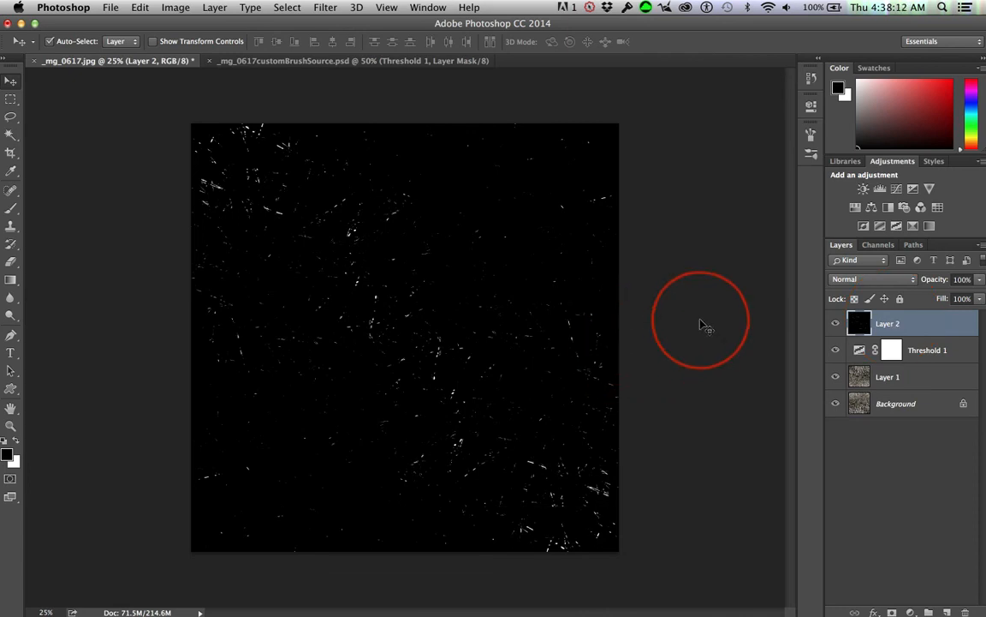
left_click(140, 8)
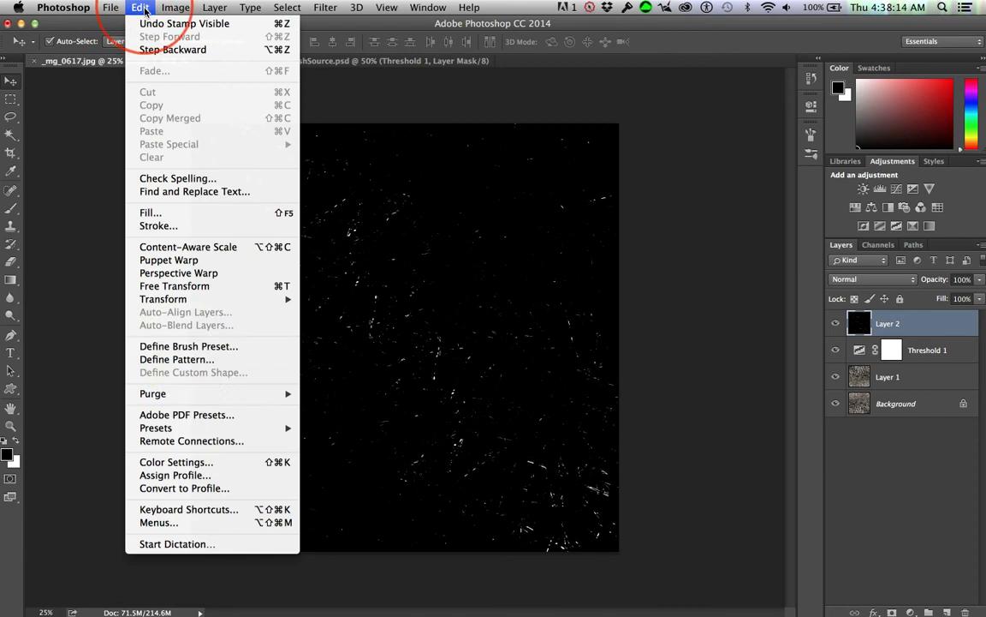
left_click(201, 347)
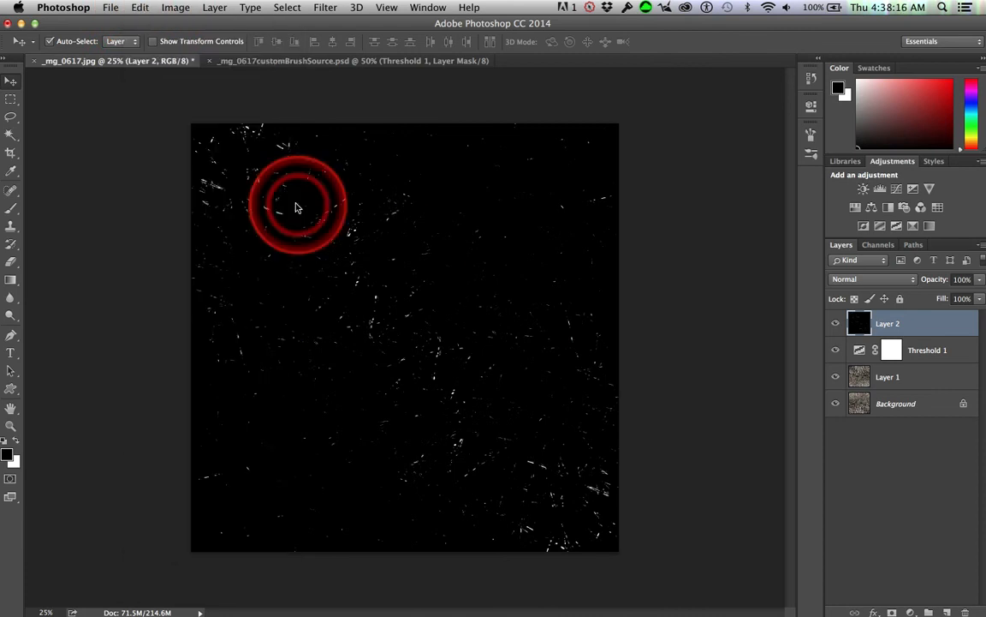
type("gb02")
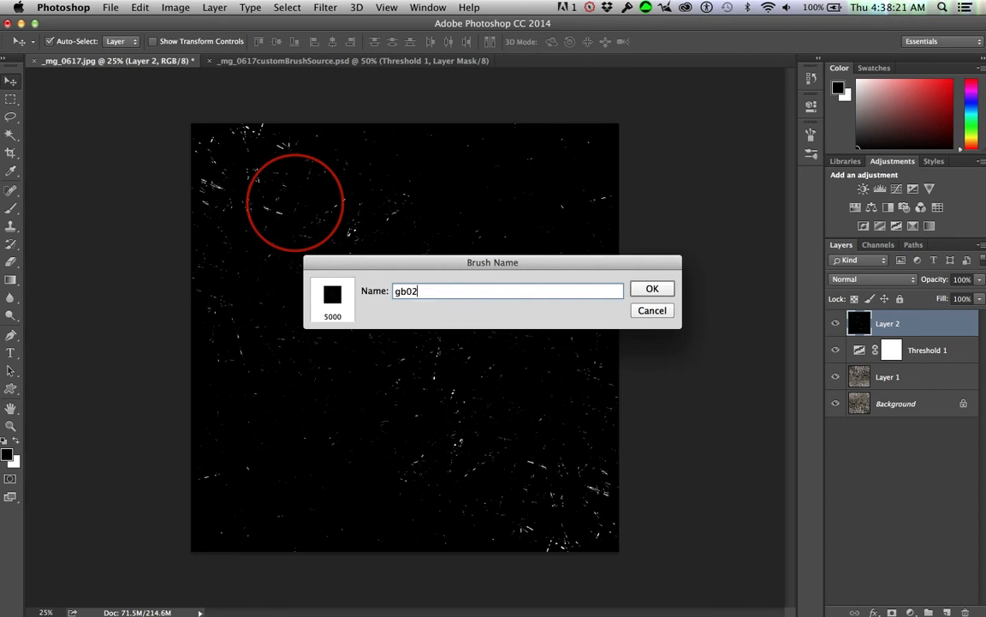
key("Return")
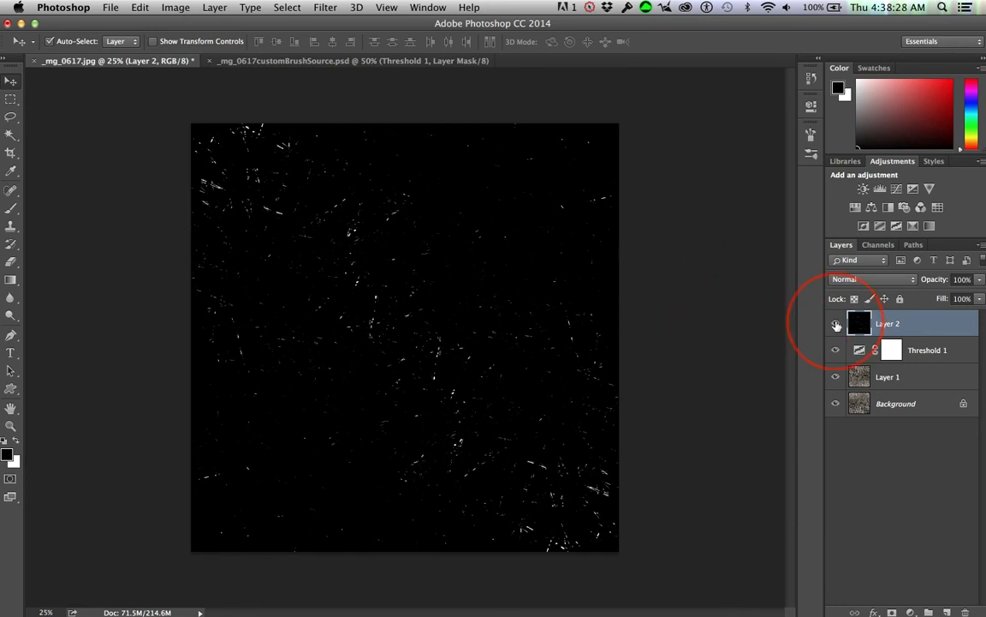
Hide Layer 2 and the Threshold 1 layer, and make Layer 1 the active layer
left_click(837, 325)
left_click(837, 351)
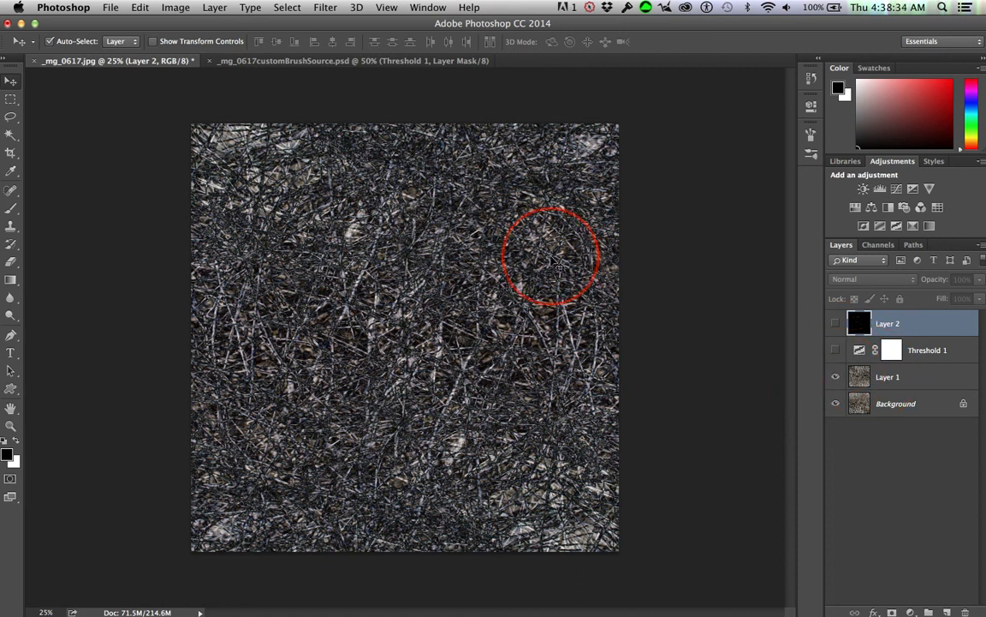
key("super+t")
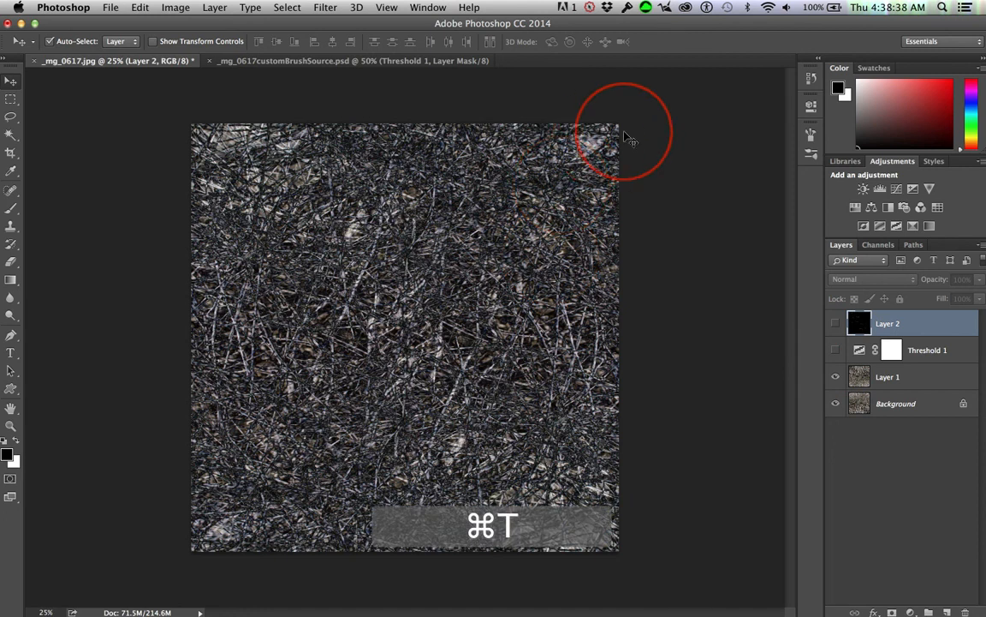
left_click(925, 378)
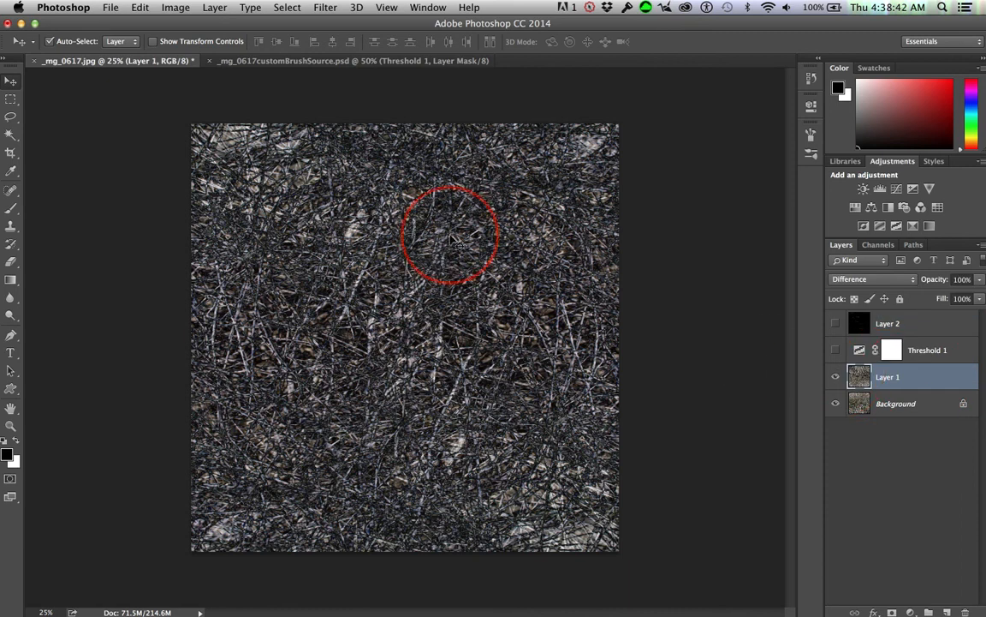
Free Transform Layer 1, rotating it about 17° counterclockwise and enlarging it from its center until it covers the whole canvas
key("super")
key("super+t")
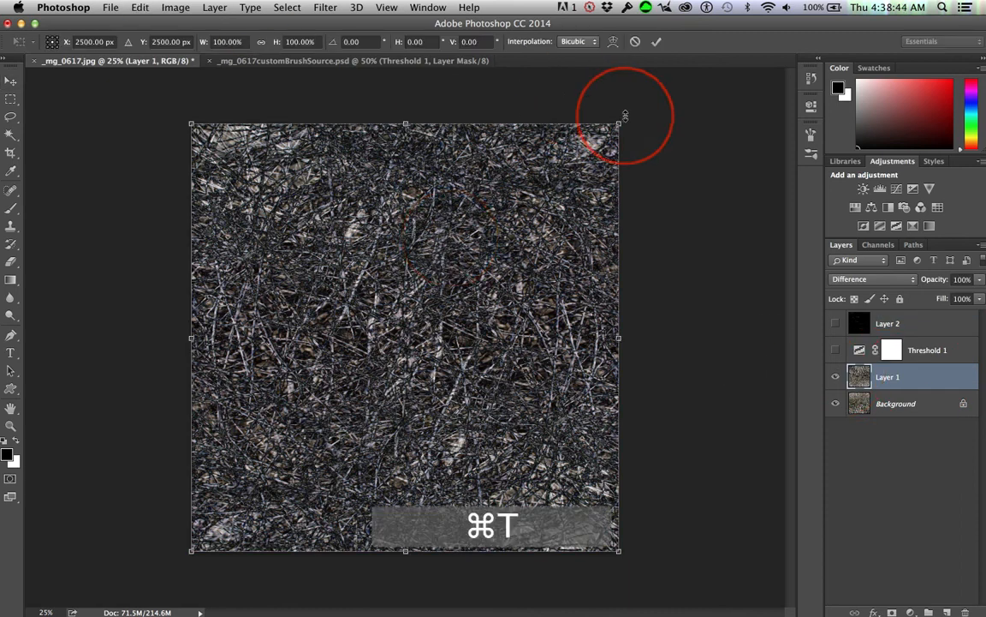
key("super")
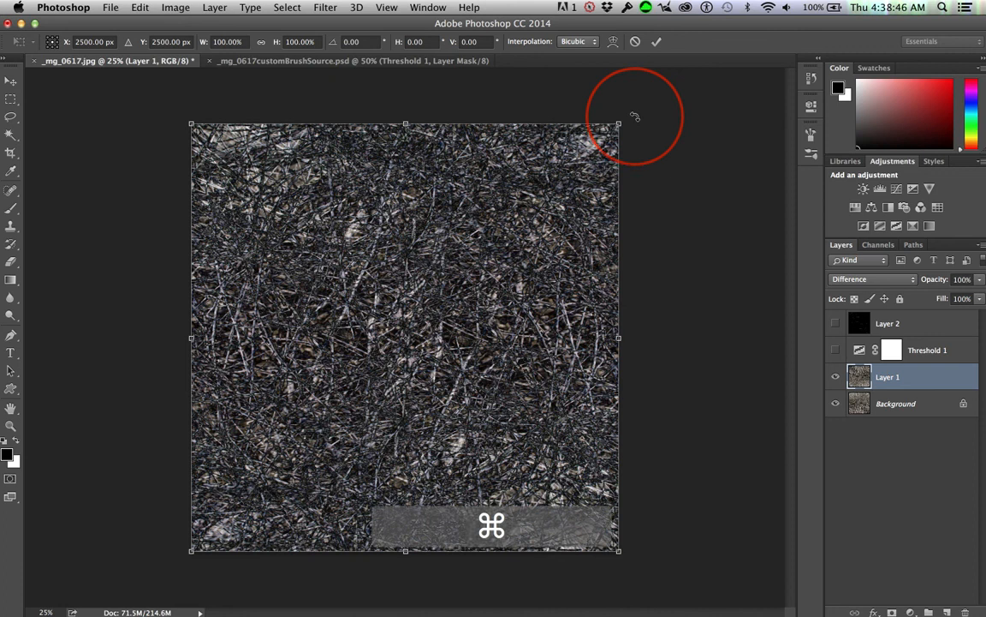
key("super+minus")
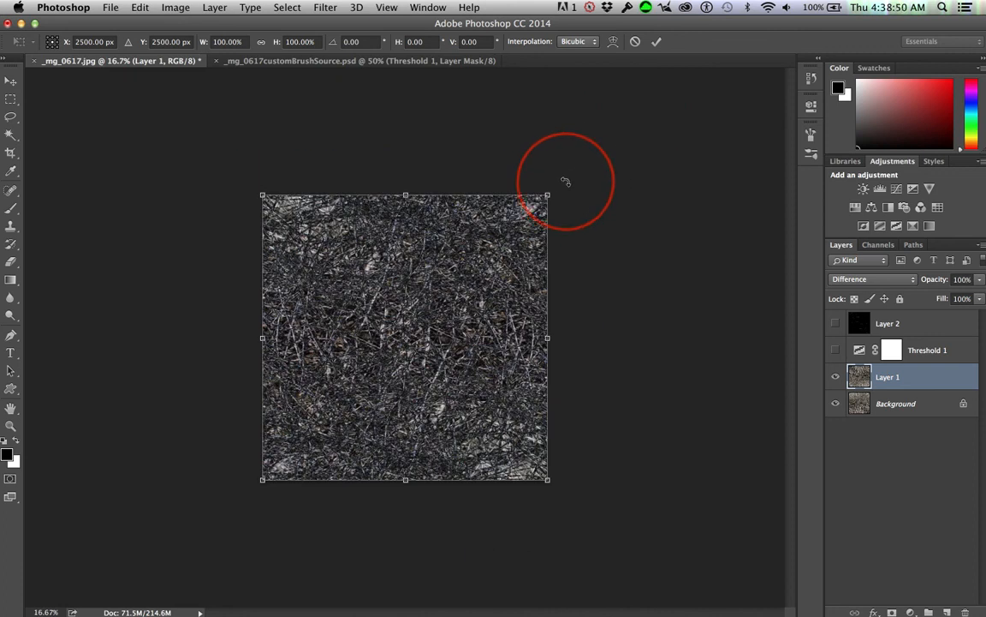
left_click_drag(564, 182, 504, 157)
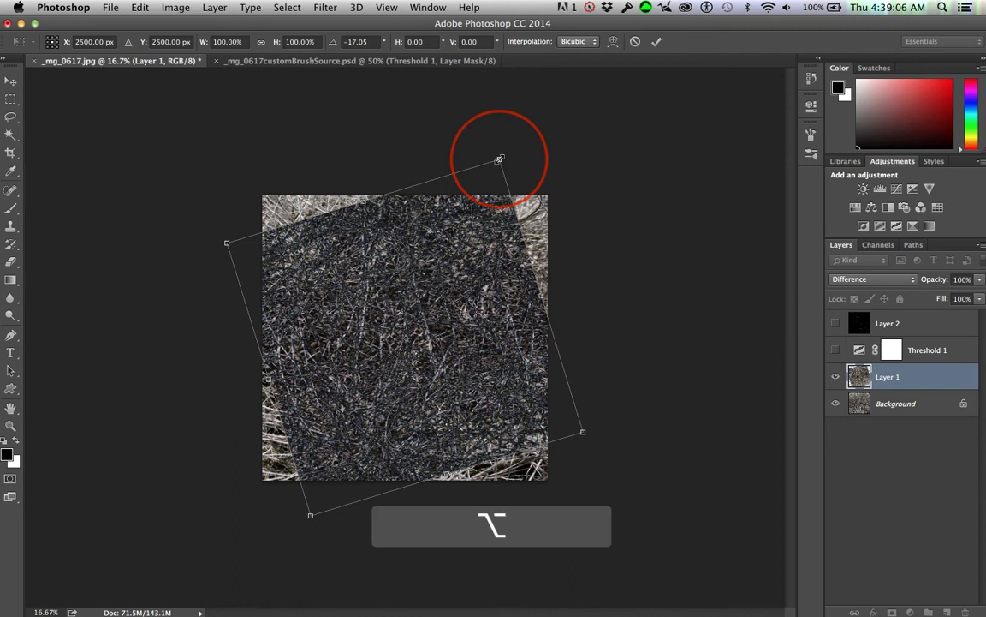
key("shift")
left_click_drag(500, 159, 539, 108)
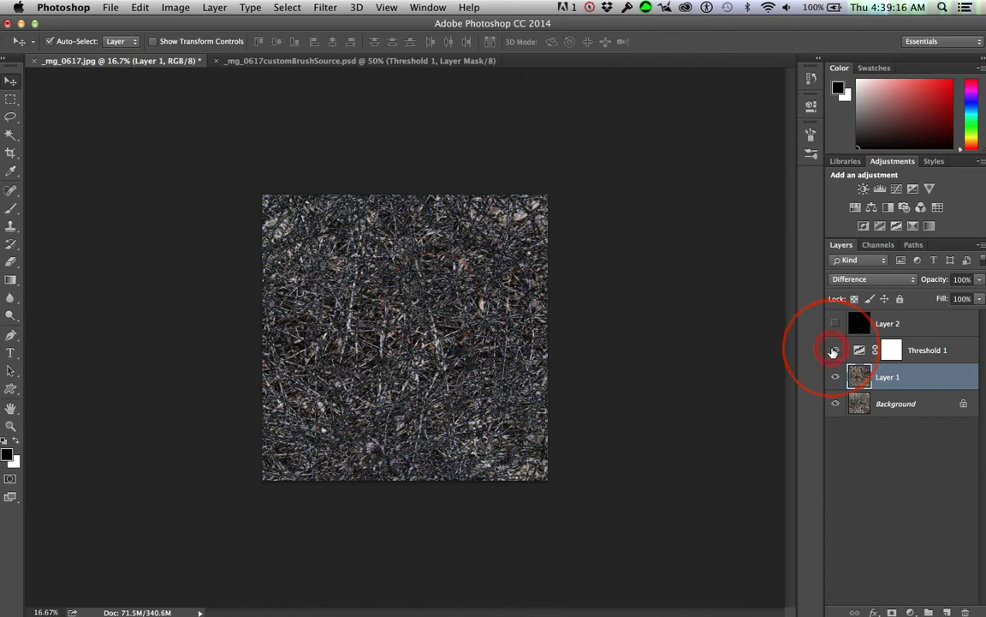
Show the Threshold 1 layer again and set its threshold level to 201
left_click(835, 350)
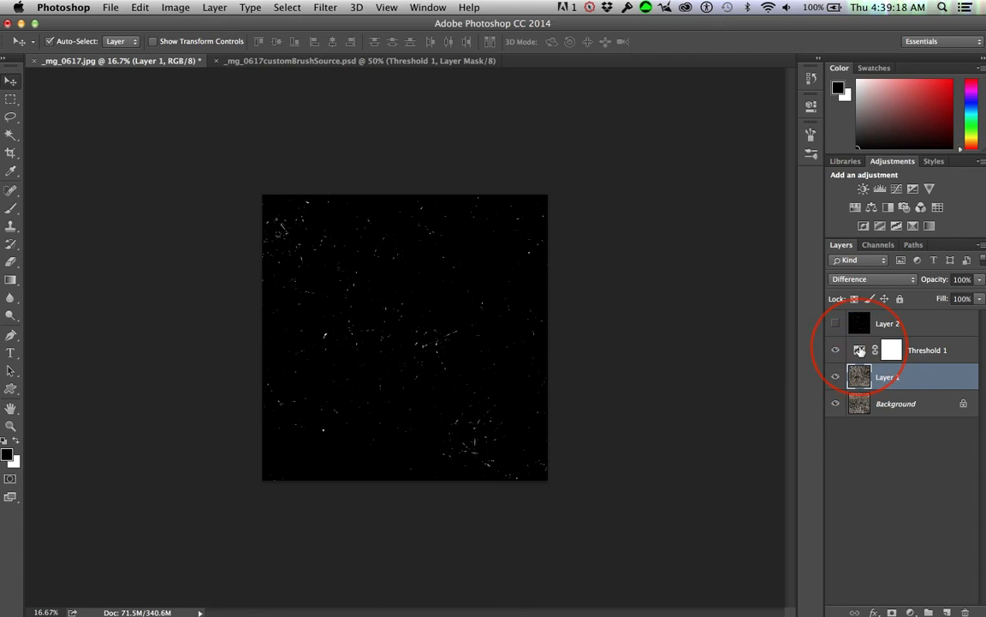
double_click(859, 351)
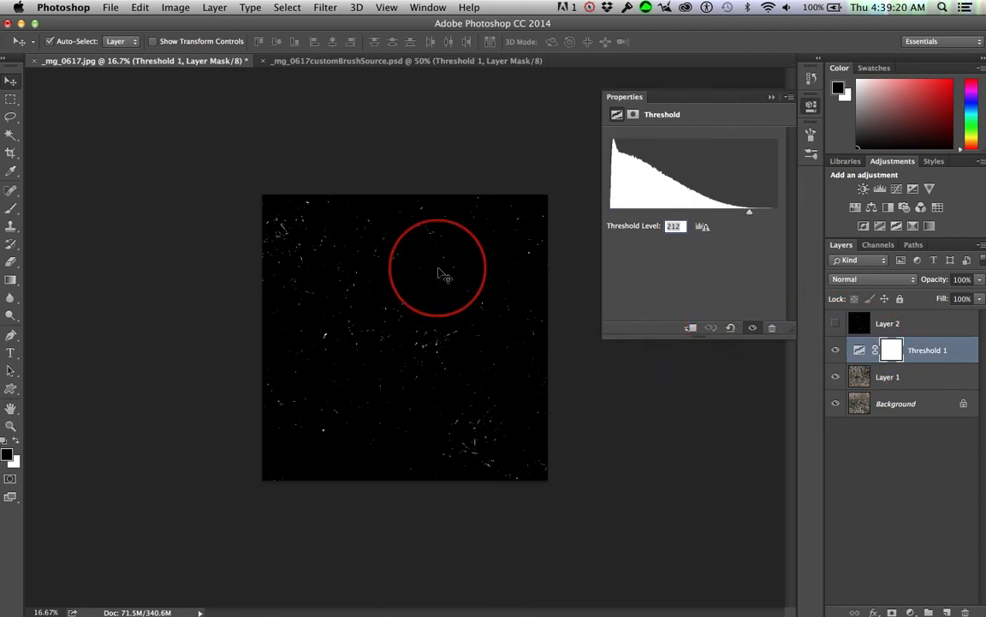
key("super+0")
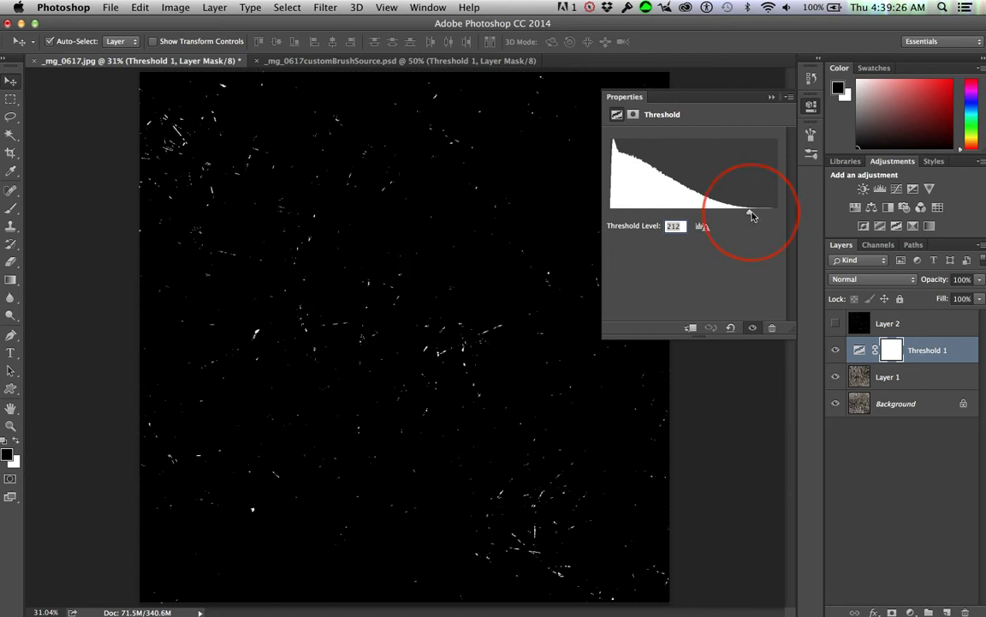
left_click_drag(750, 214, 742, 216)
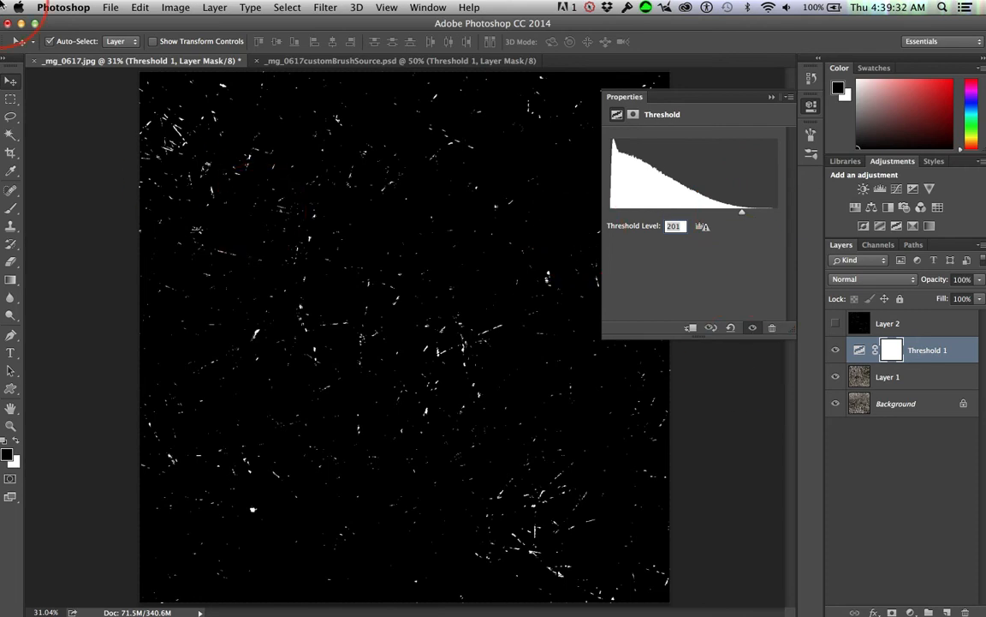
left_click(139, 7)
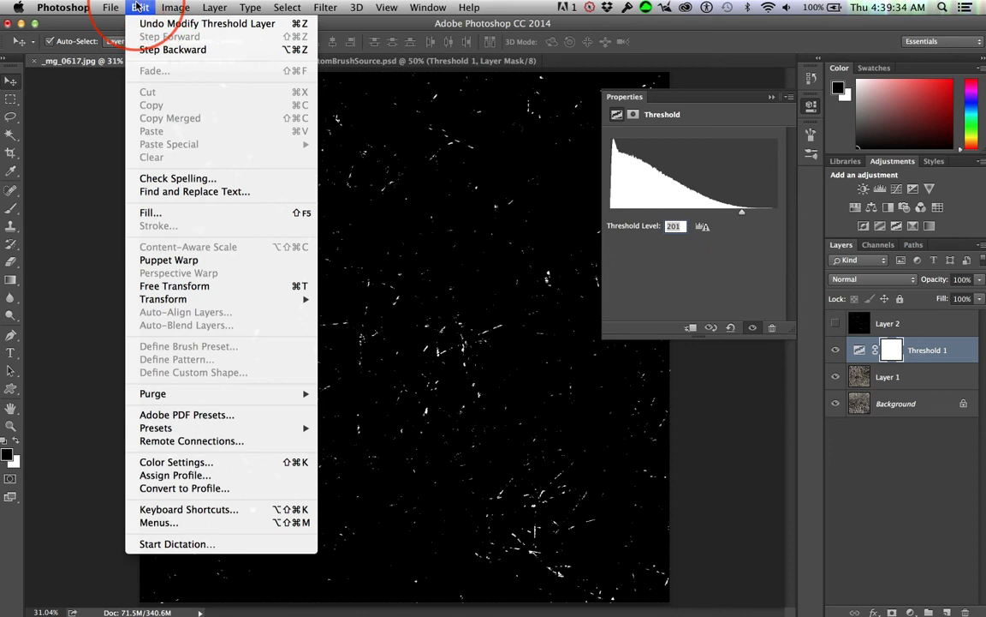
left_click(140, 7)
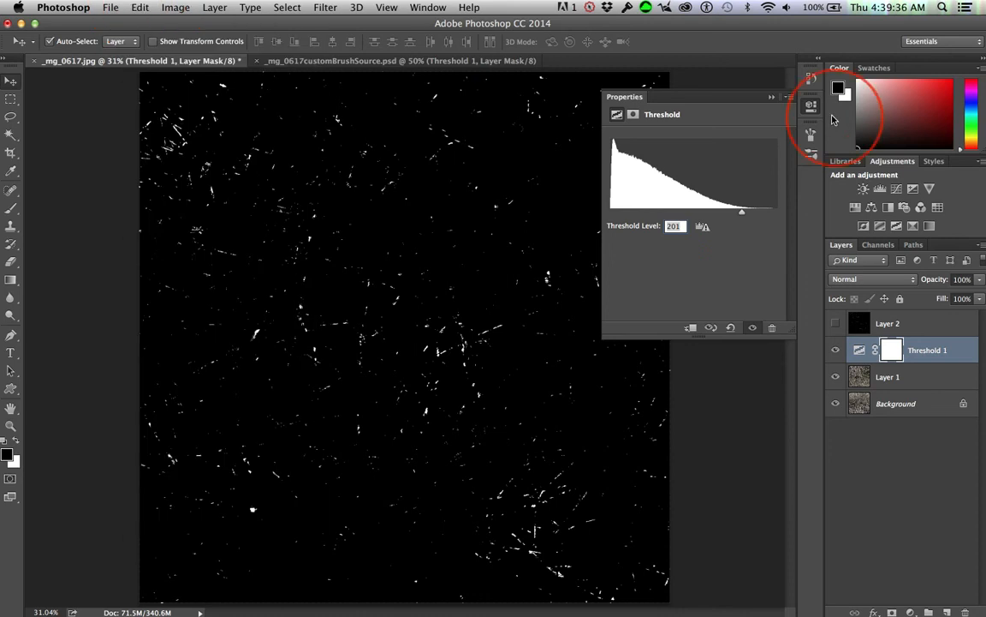
left_click(771, 99)
left_click(141, 7)
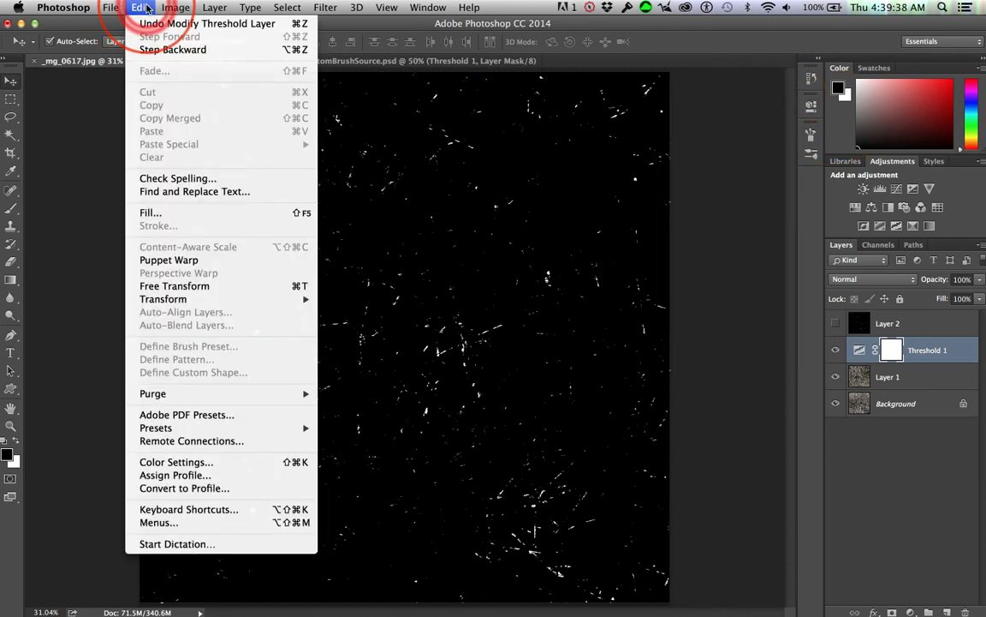
mouse_move(176, 7)
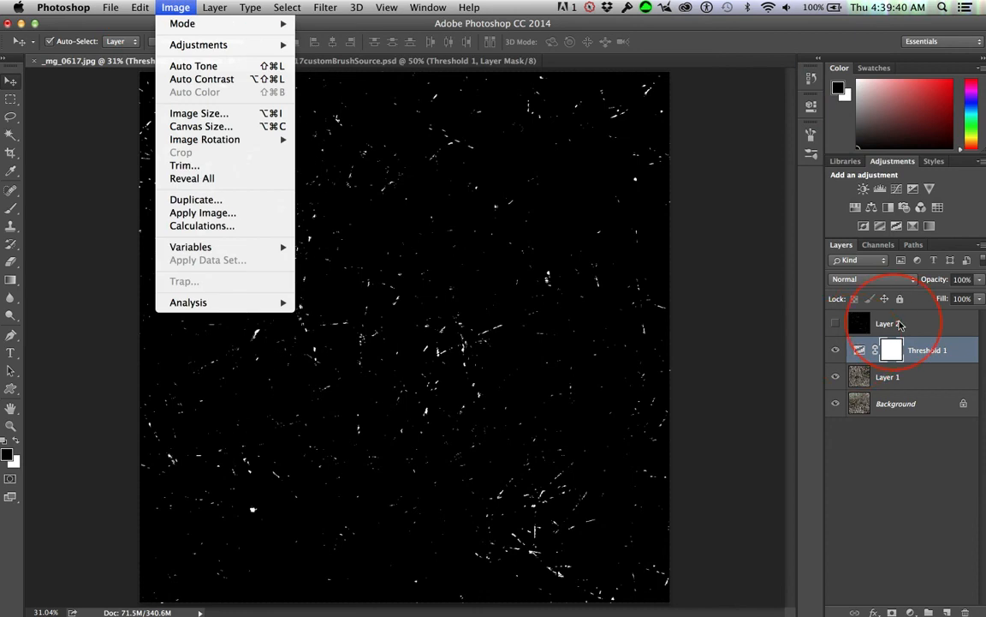
left_click(177, 7)
Stamp the visible layers into a new layer above Threshold 1 and define it as a brush preset named gb03
key("alt+shift+super+e")
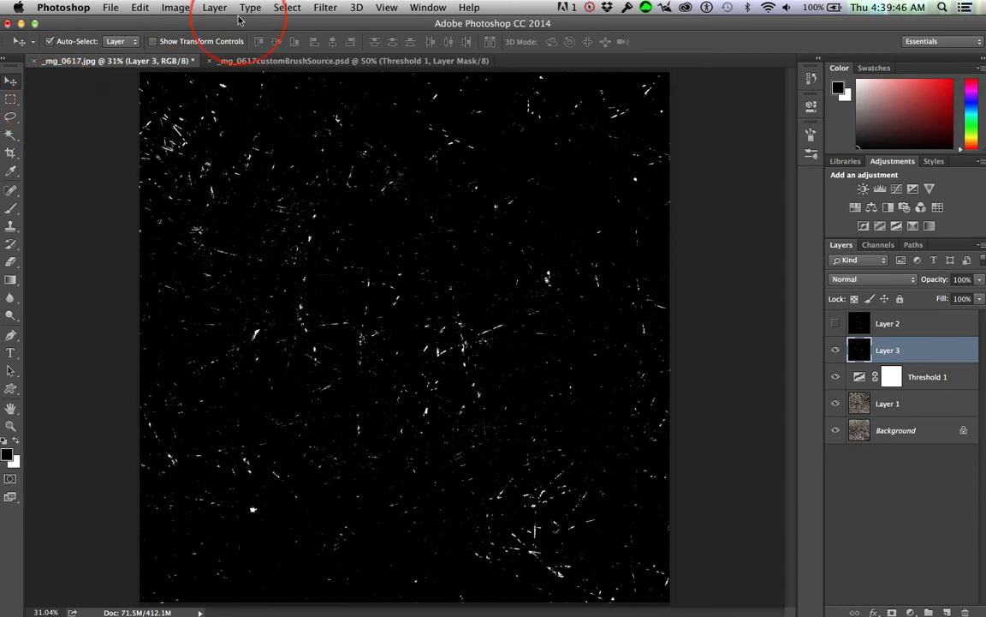
left_click(176, 7)
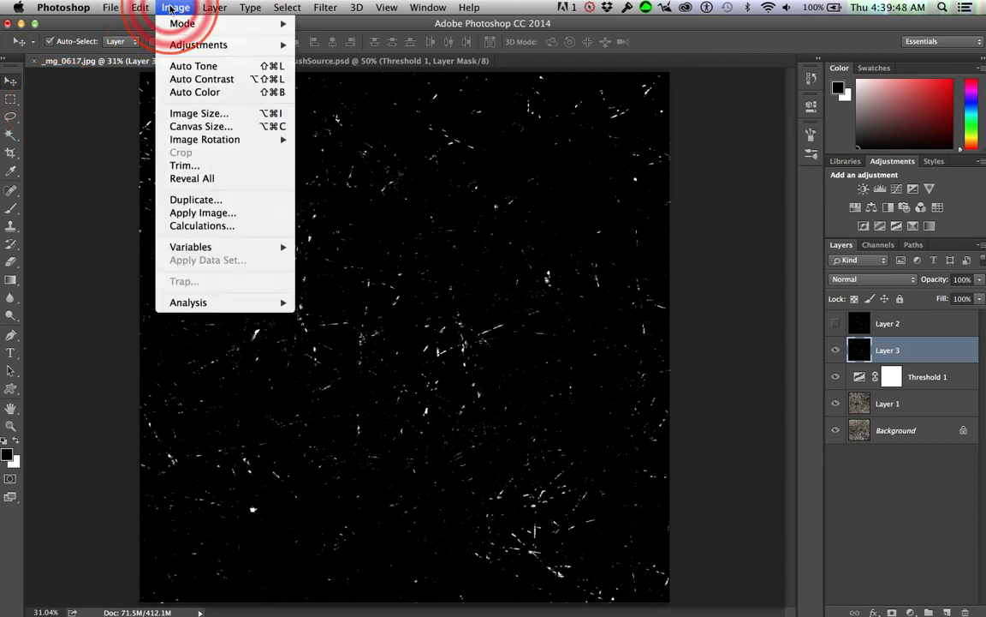
mouse_move(139, 7)
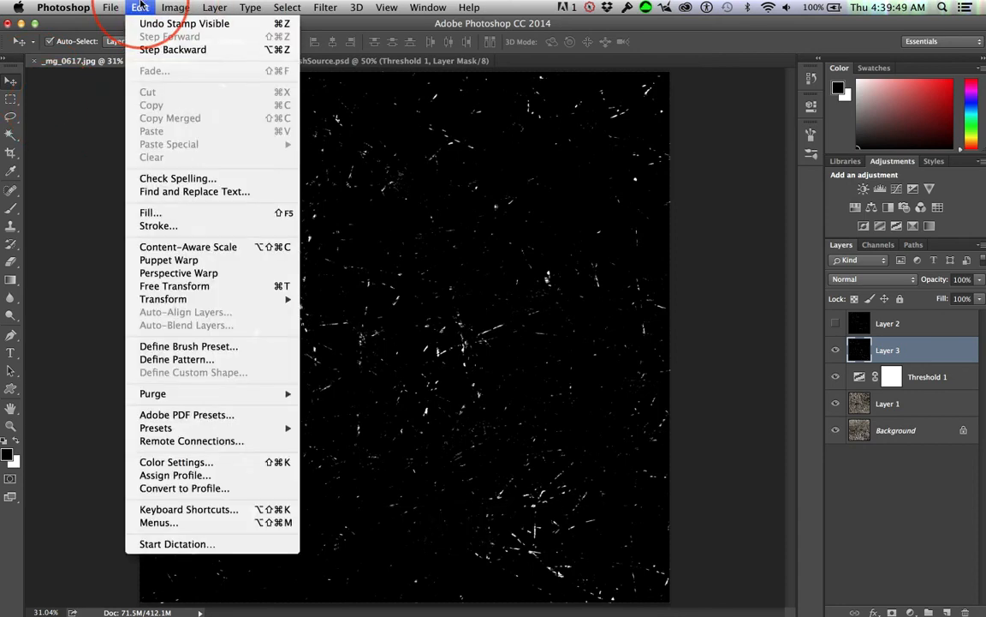
left_click(185, 347)
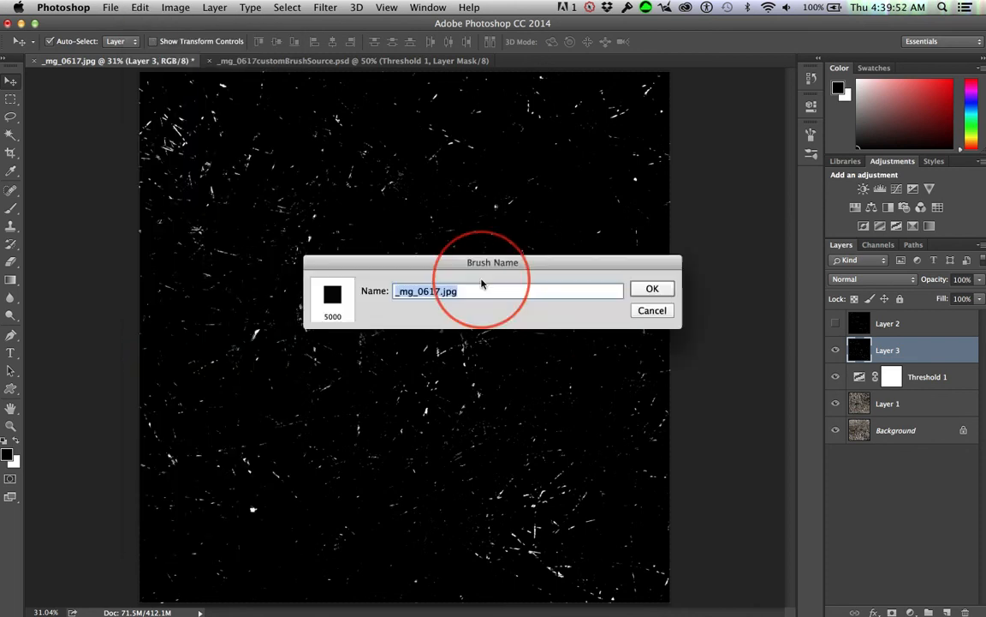
type("gb")
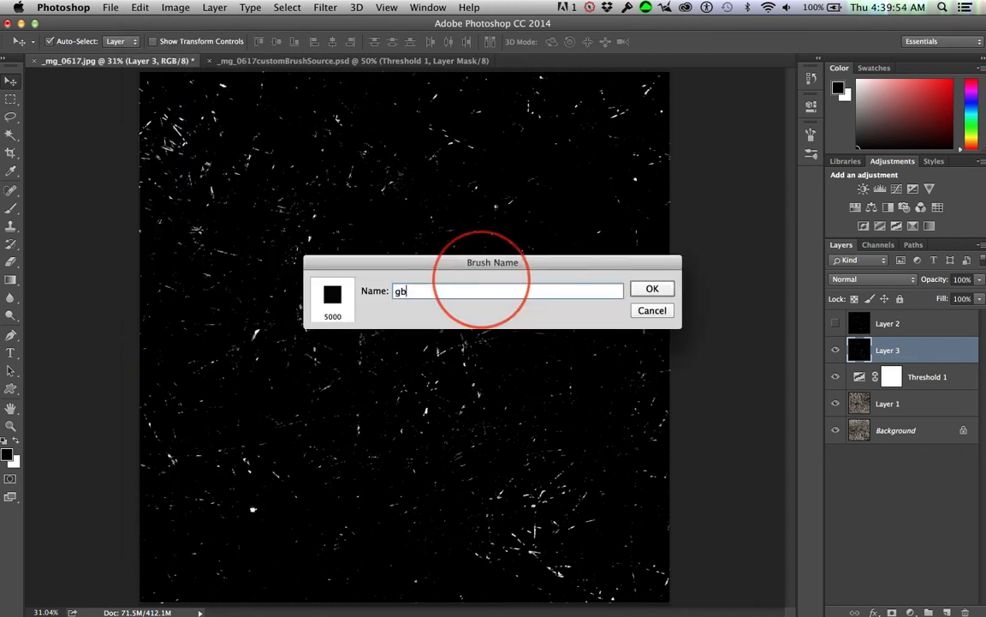
type("03")
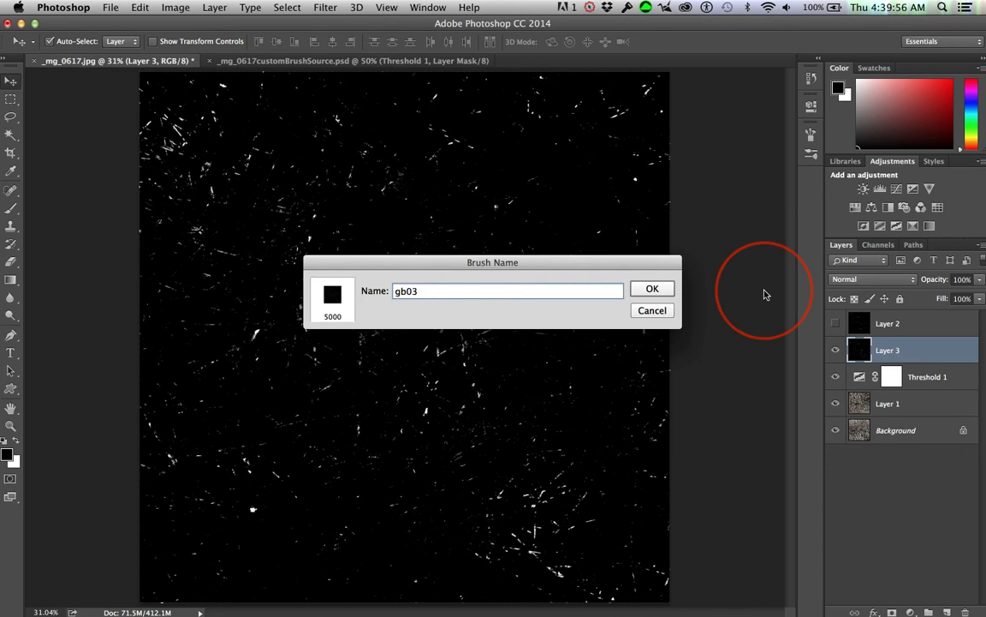
left_click(659, 290)
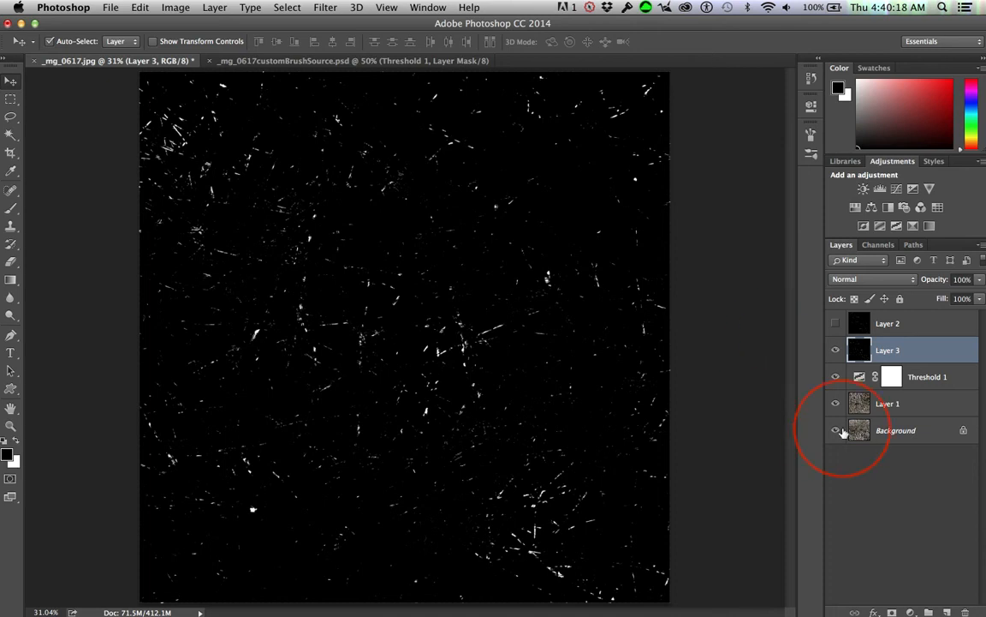
Hide every layer except Background so only the original branch photo shows, and switch to Safari
key("alt")
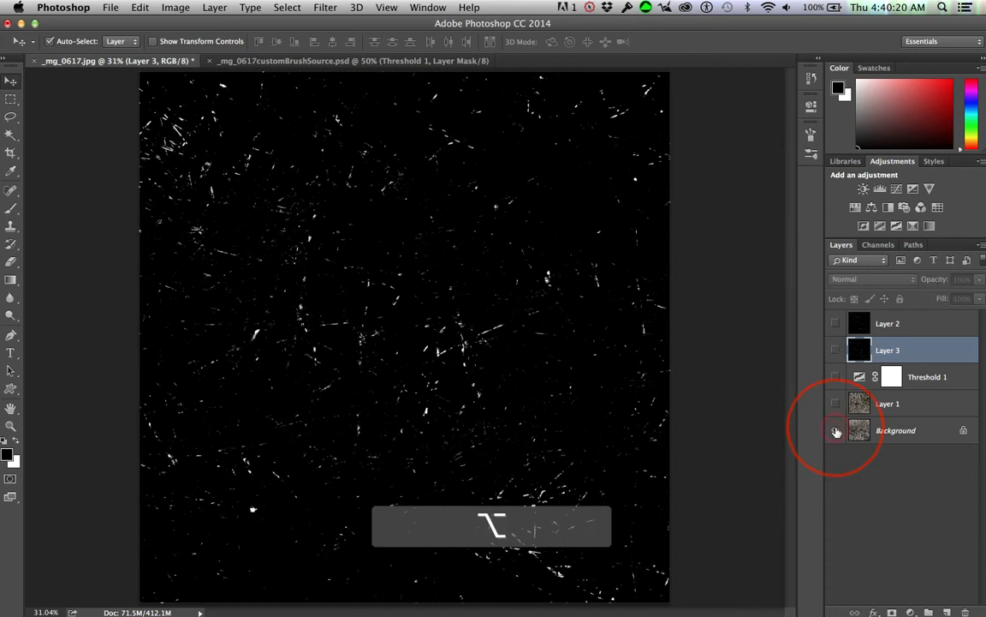
left_click(835, 430, "alt")
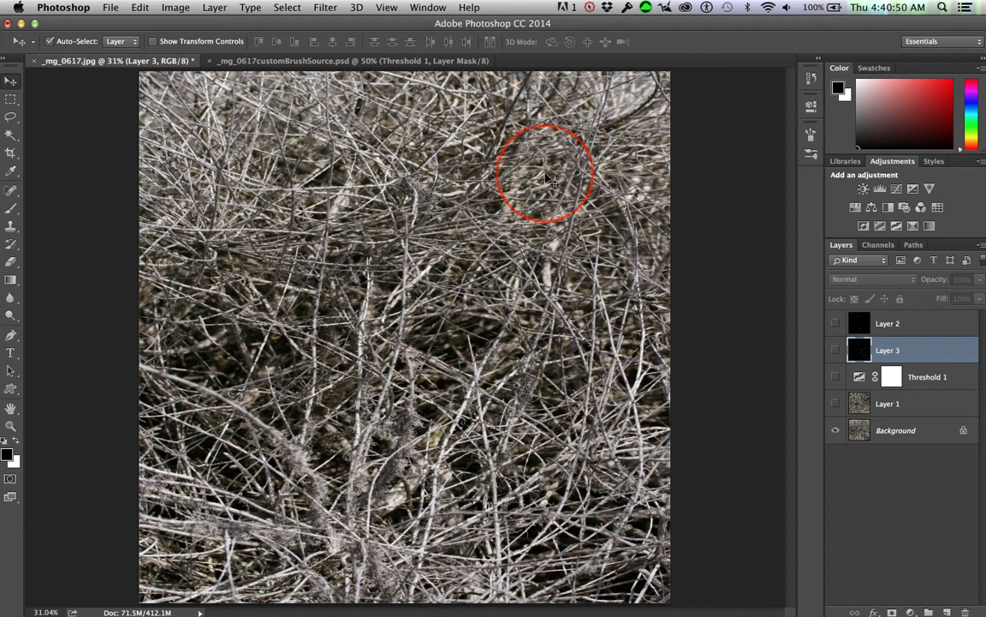
key("super+Tab")
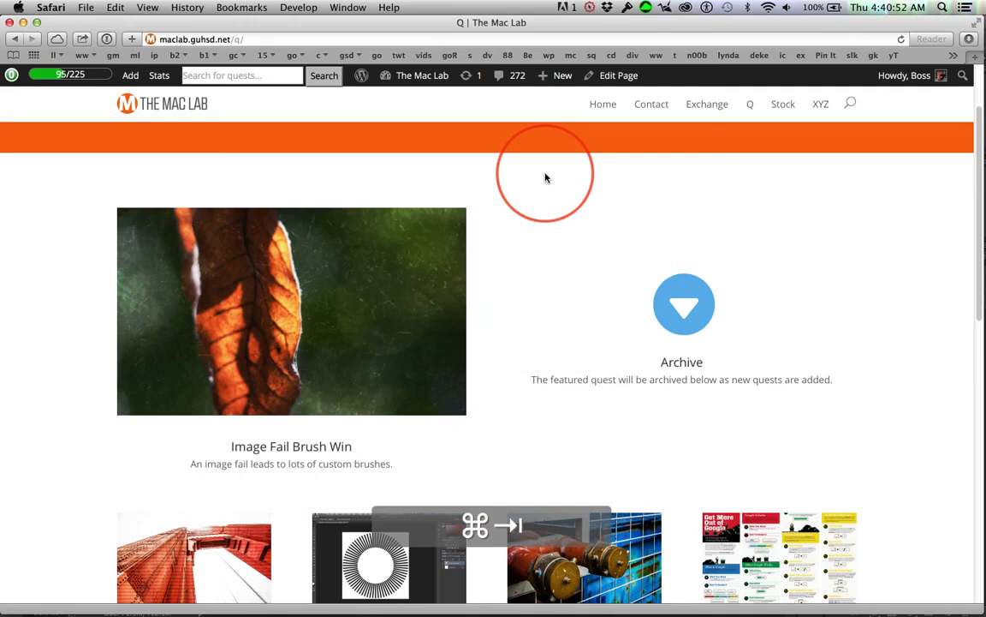